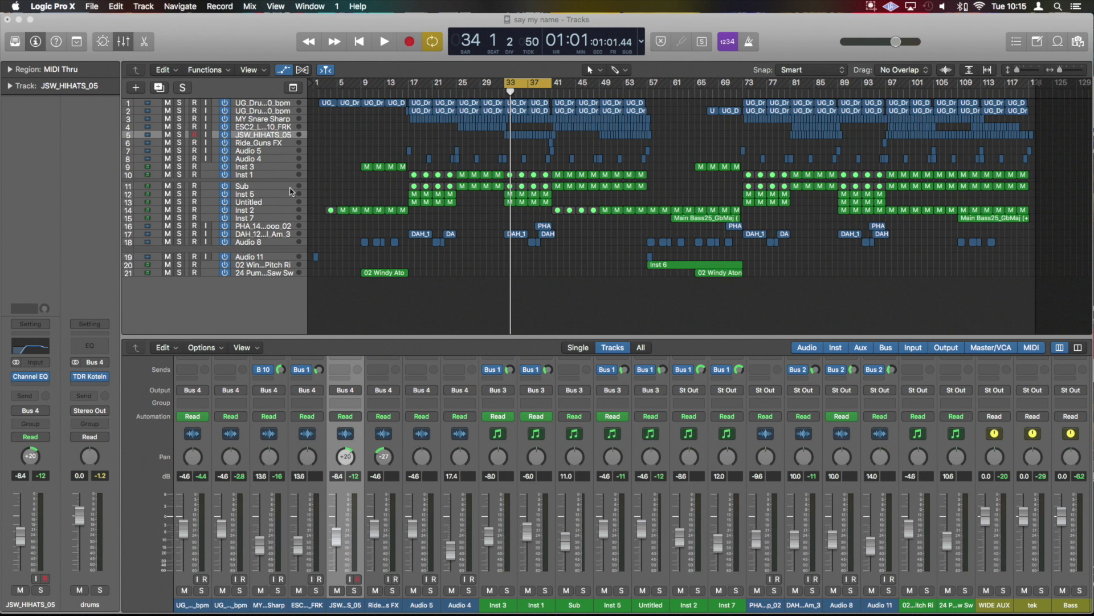
Step: Select the Inst 5 track so its four bass regions are chosen for editing
left_click(274, 200)
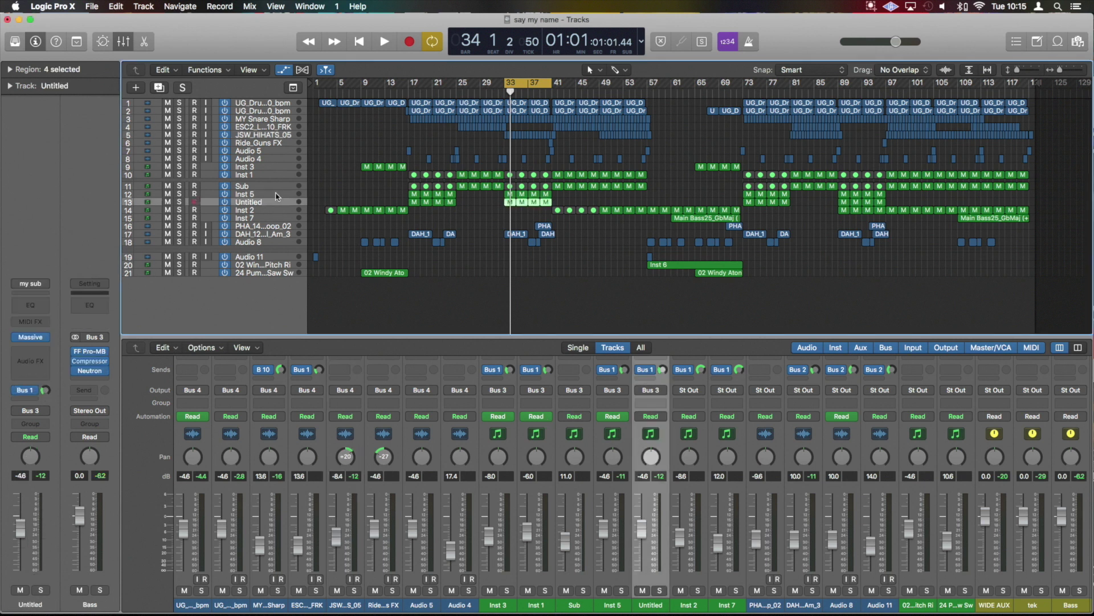
left_click(276, 194)
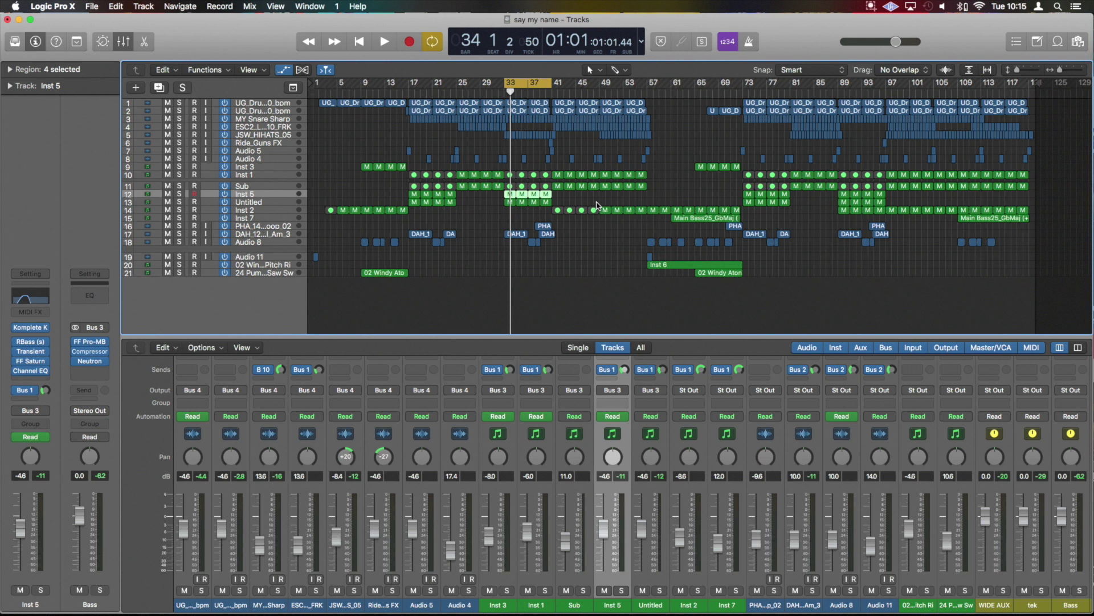
Step: Open the bass regions in the Piano Roll, scroll to the notes, and play the bassline
key("p")
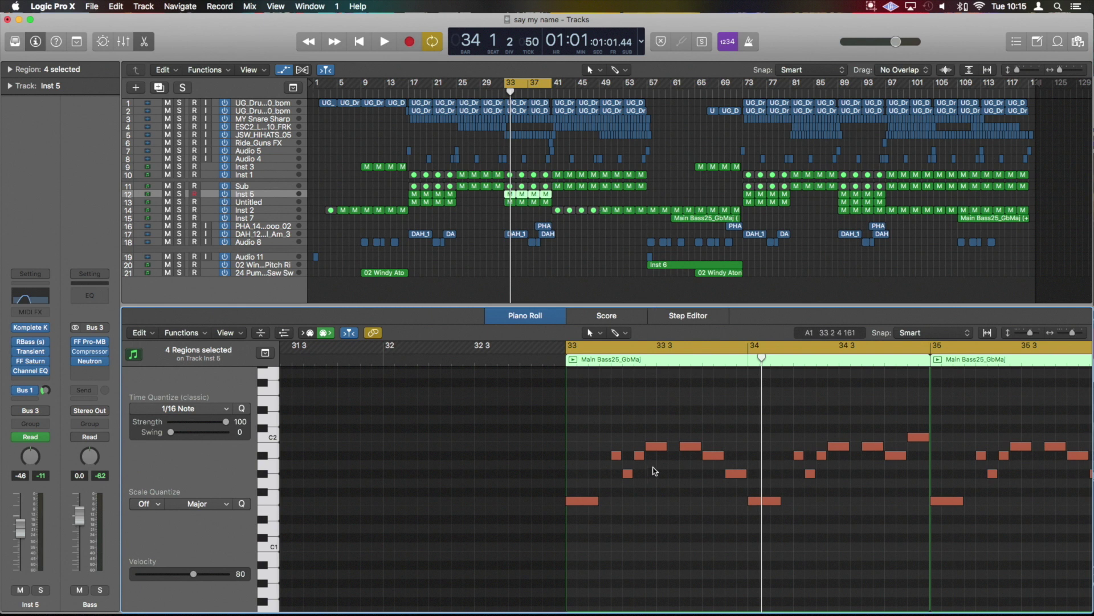
scroll(658, 467, "right", 10)
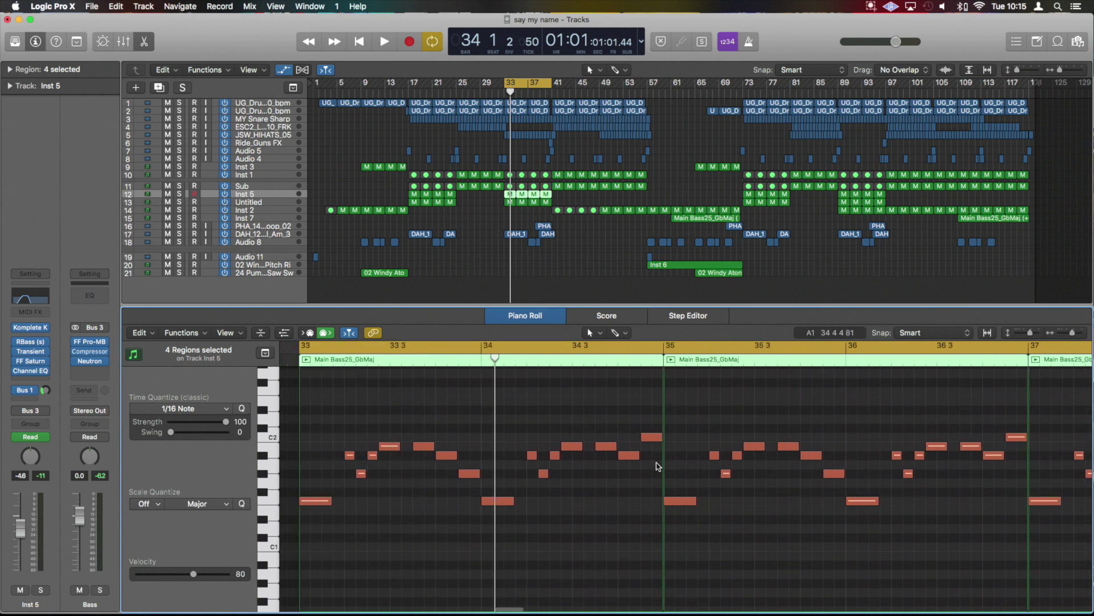
scroll(658, 466, "down", 5)
scroll(658, 465, "right", 2)
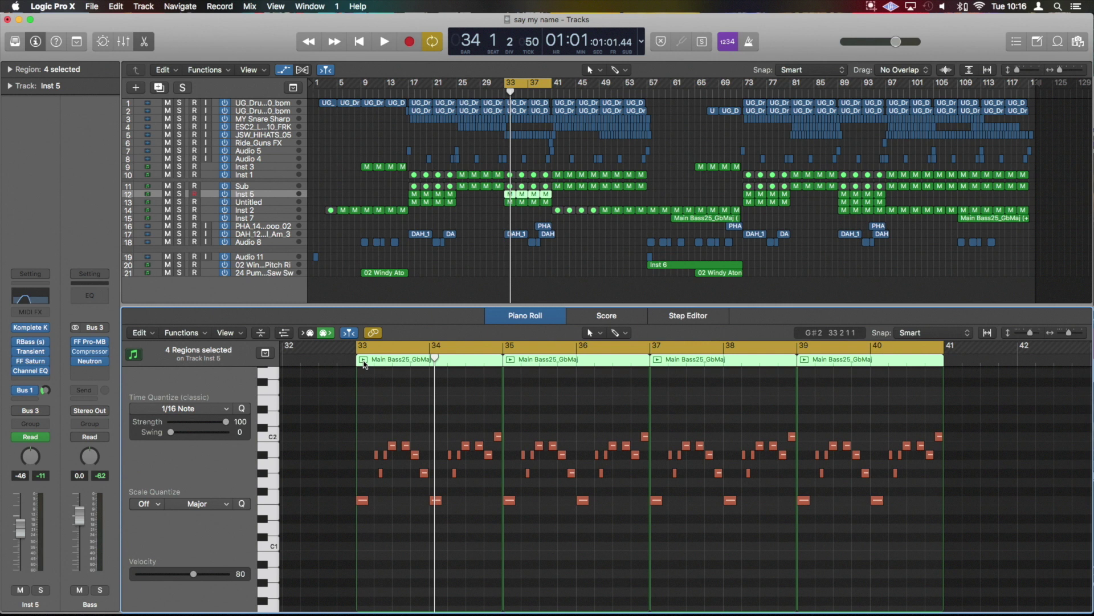
key("space")
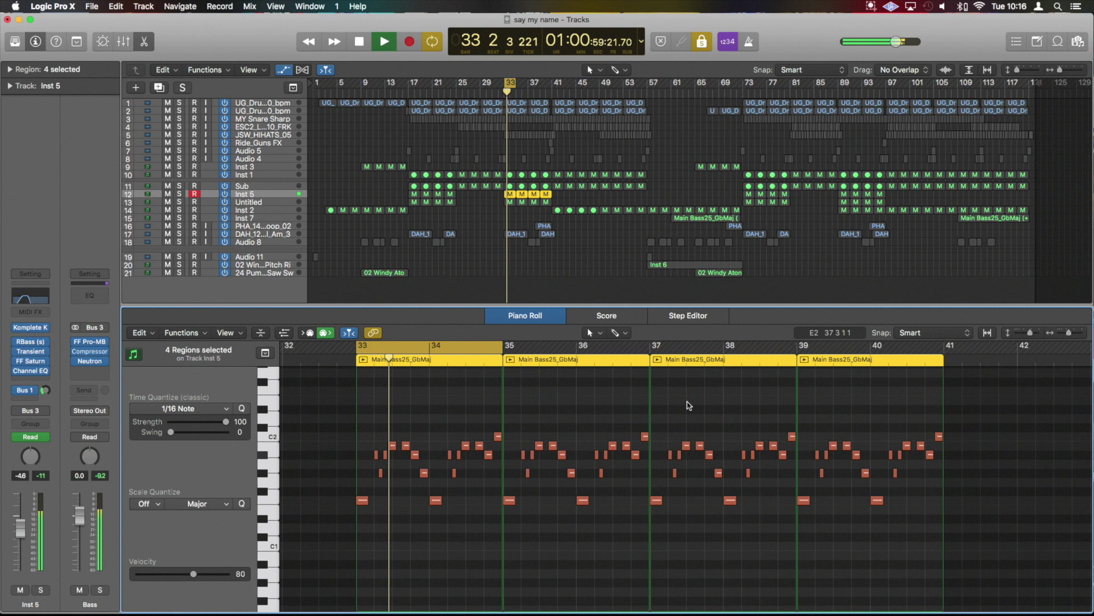
key("super+u")
Step: Loop bars 33–41, briefly audition bars 37–39, then play again from bar 33
key("space")
left_click(658, 363)
key("super+u")
key("space")
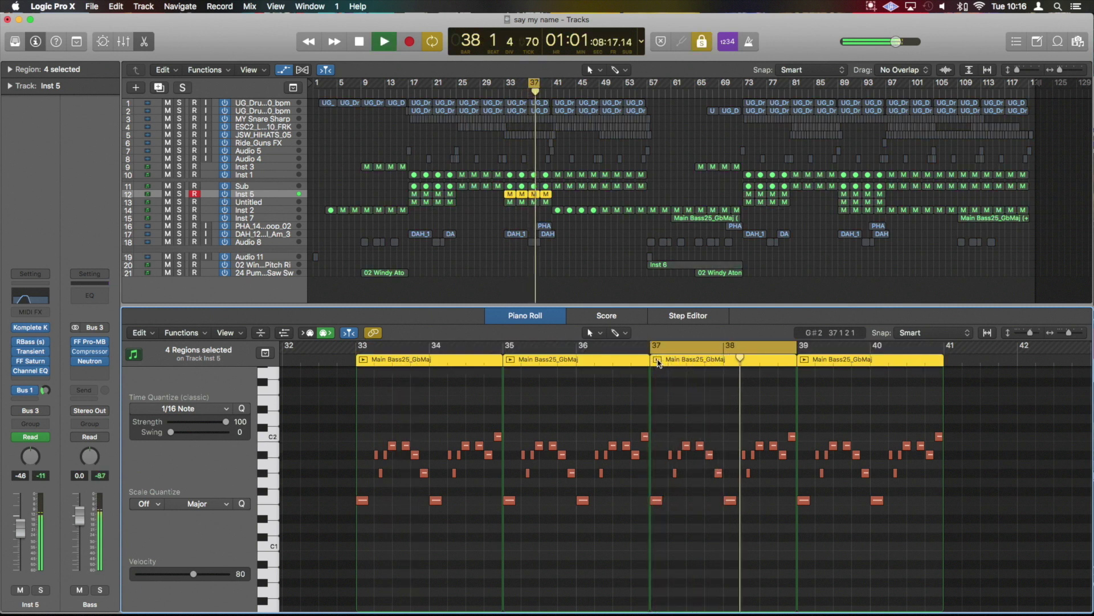
key("super+u")
key("space")
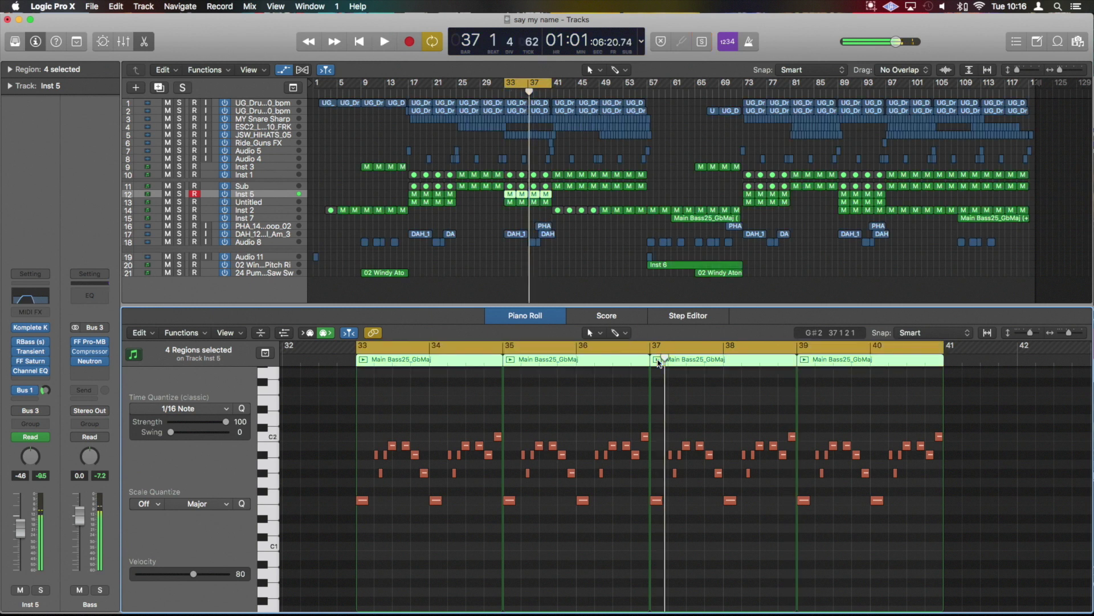
key("space")
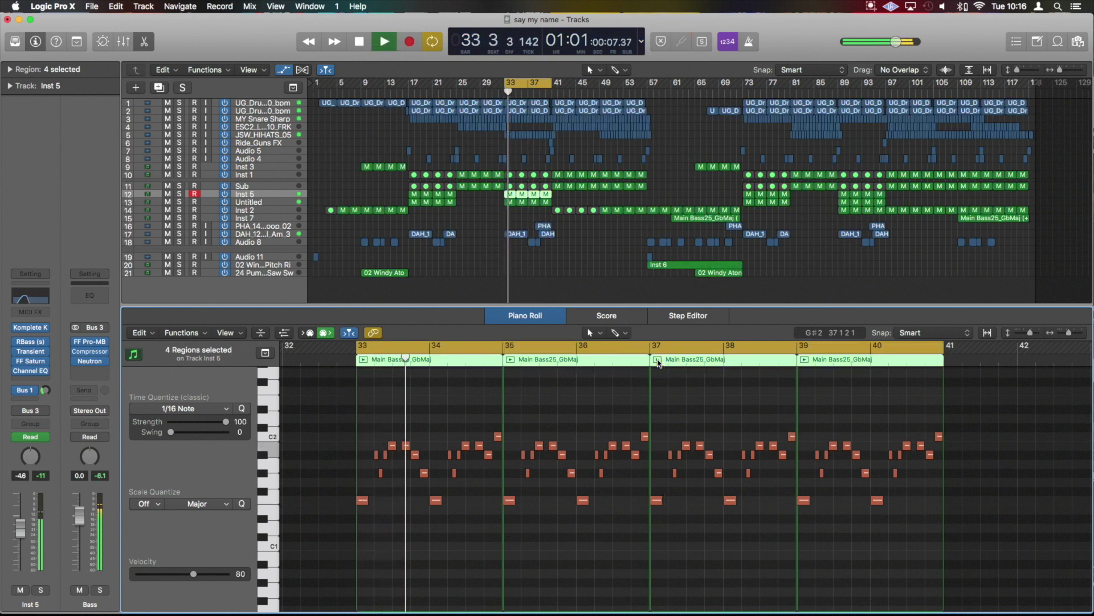
key("space")
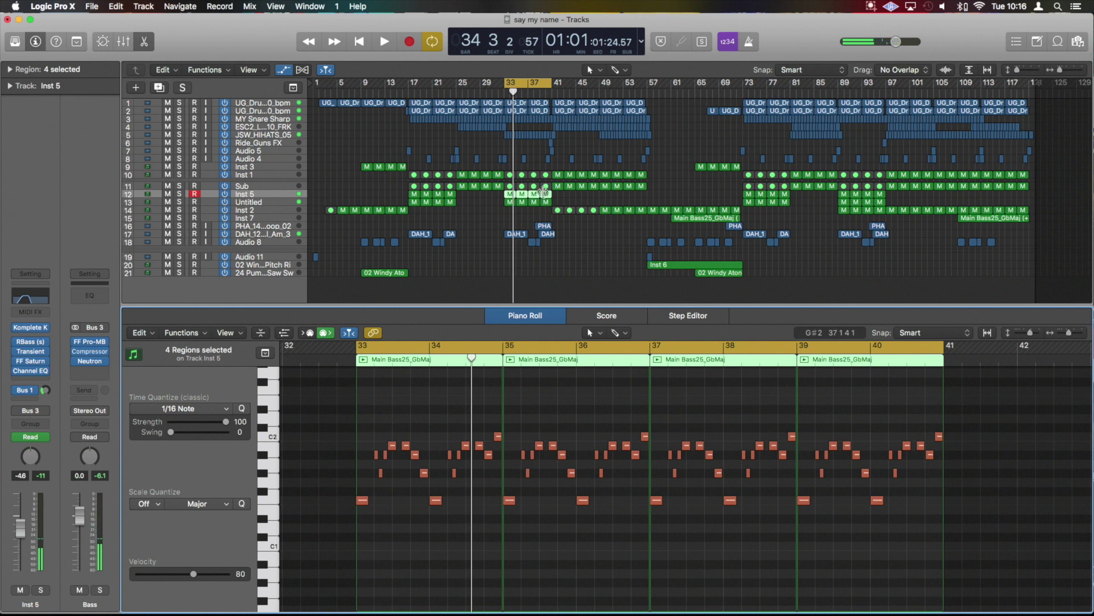
Step: Select the Inst 5 and Untitled regions together and zoom out to see all their notes
left_click_drag(558, 211, 506, 197)
scroll(545, 466, "up", 2)
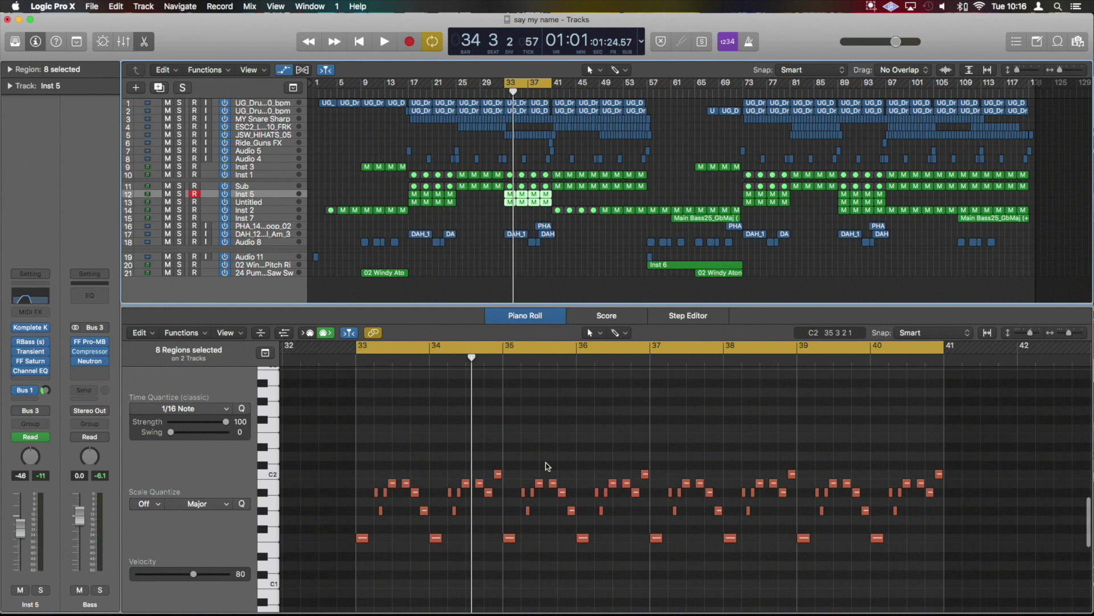
scroll(546, 466, "down", 2)
left_click(545, 466, "ctrl+alt")
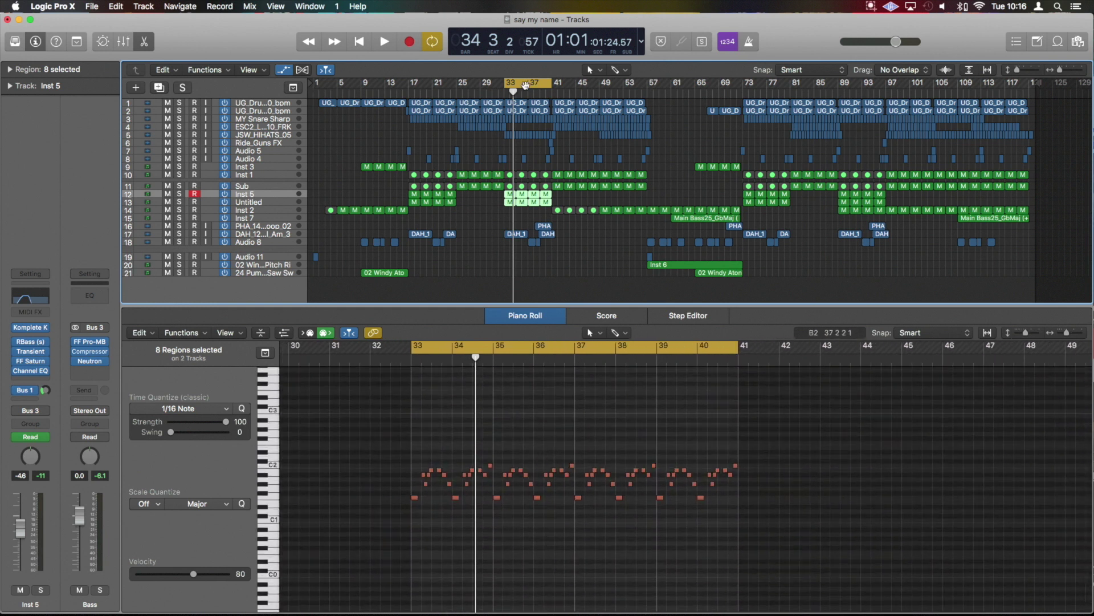
Step: Move the loop to bars 45–53, select the Inst 1, Sub and Inst 2 regions, and audition the bar 52 note
left_click_drag(526, 85, 613, 86)
left_click_drag(645, 225, 602, 172)
scroll(516, 425, "left", 3)
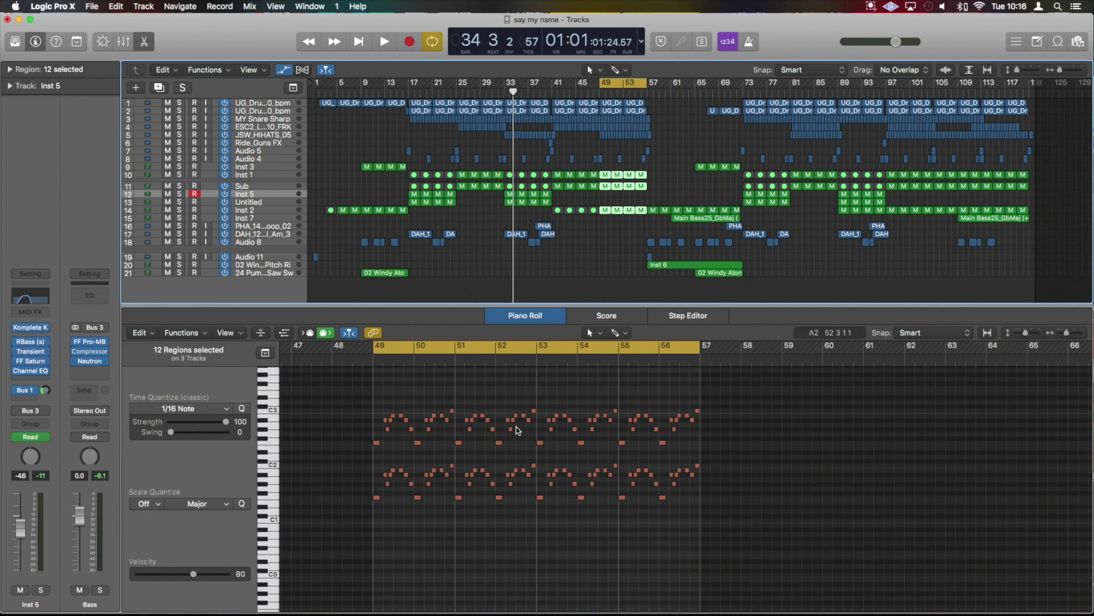
left_click(499, 498)
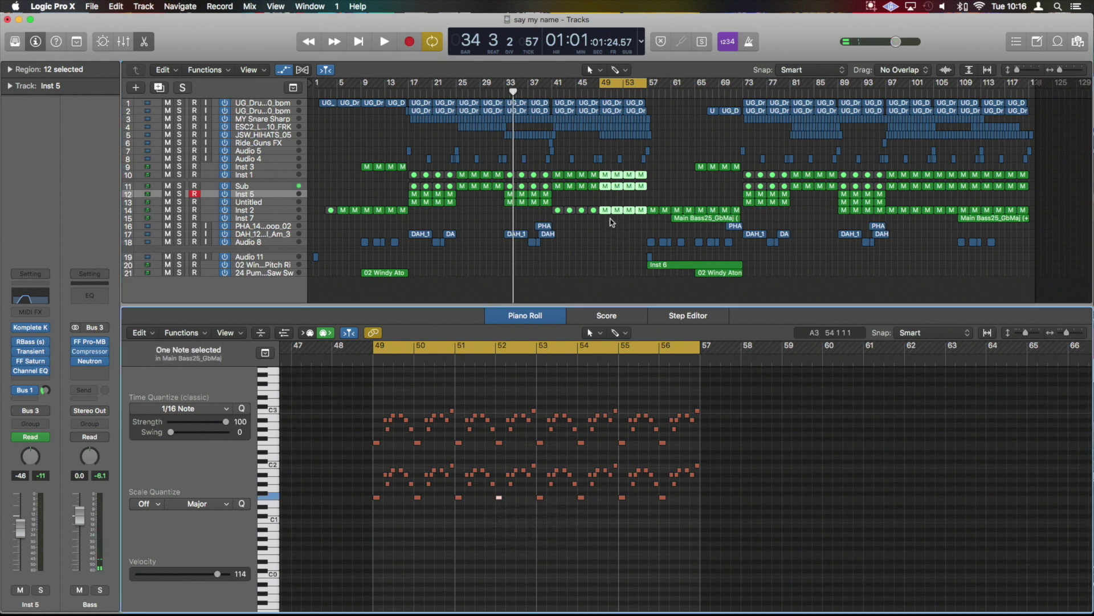
Step: Move the loop back to bars 33–37, play it, and deselect all regions
left_click_drag(625, 85, 526, 91)
key("space")
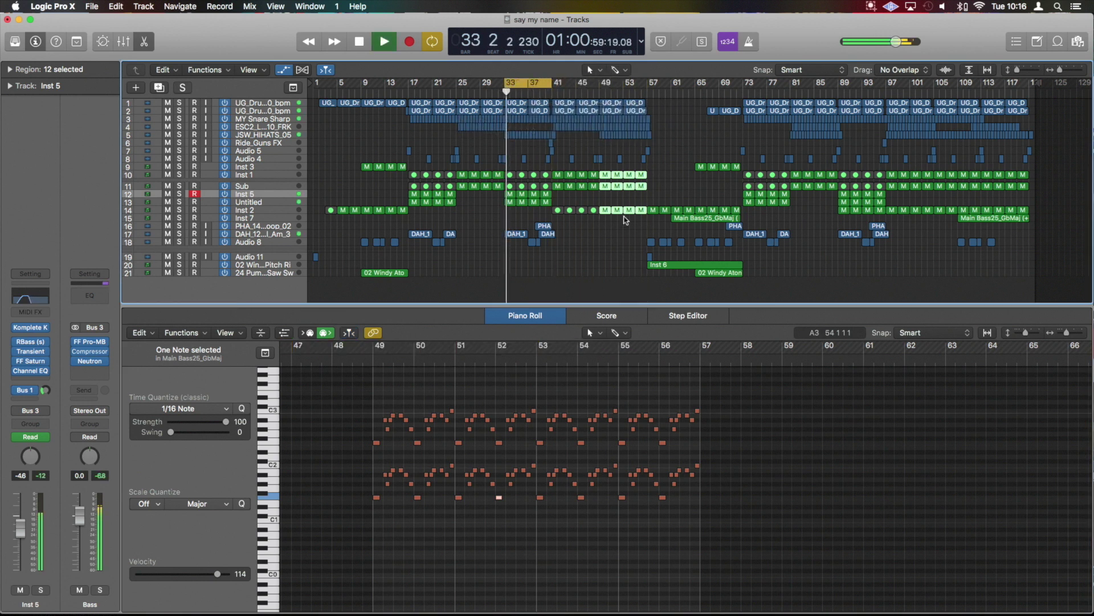
left_click(528, 220)
key("space")
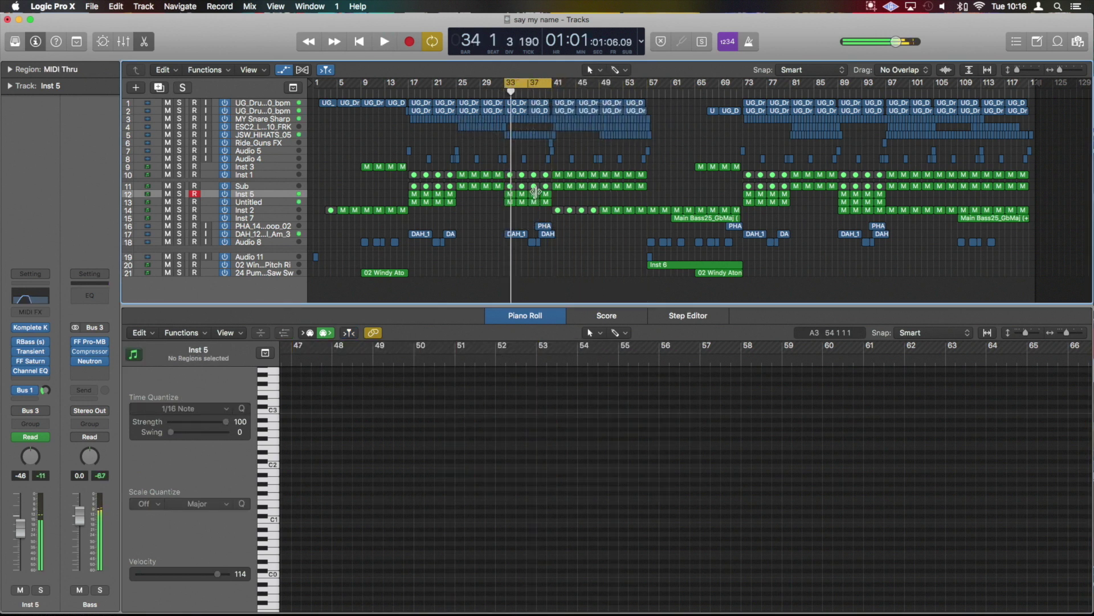
Step: Select the four Inst 5 regions in bars 33–41 and marquee the notes in bars 33–34
key("super+Right")
left_click_drag(511, 194, 573, 197)
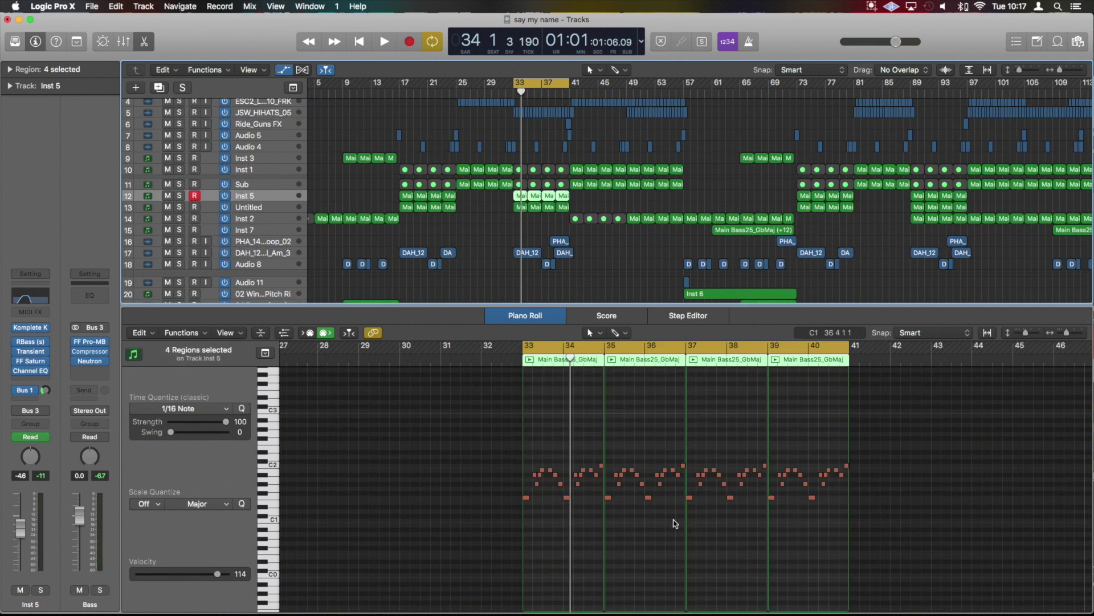
left_click_drag(493, 436, 615, 558)
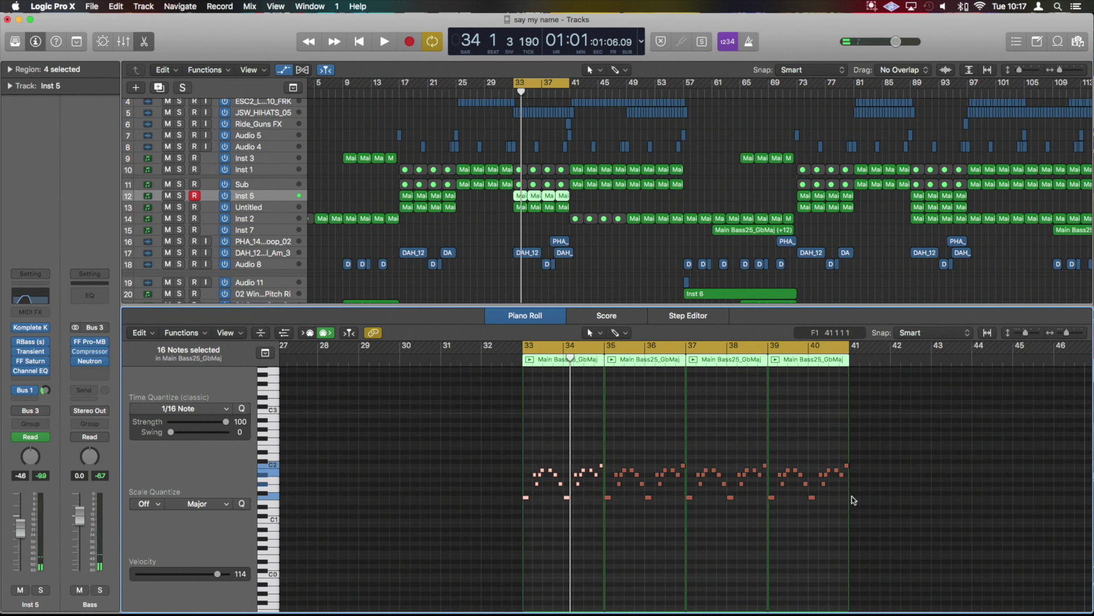
Step: Try the bars 33–34 notes at higher octaves, transposing them up and down
key("alt+shift+Up")
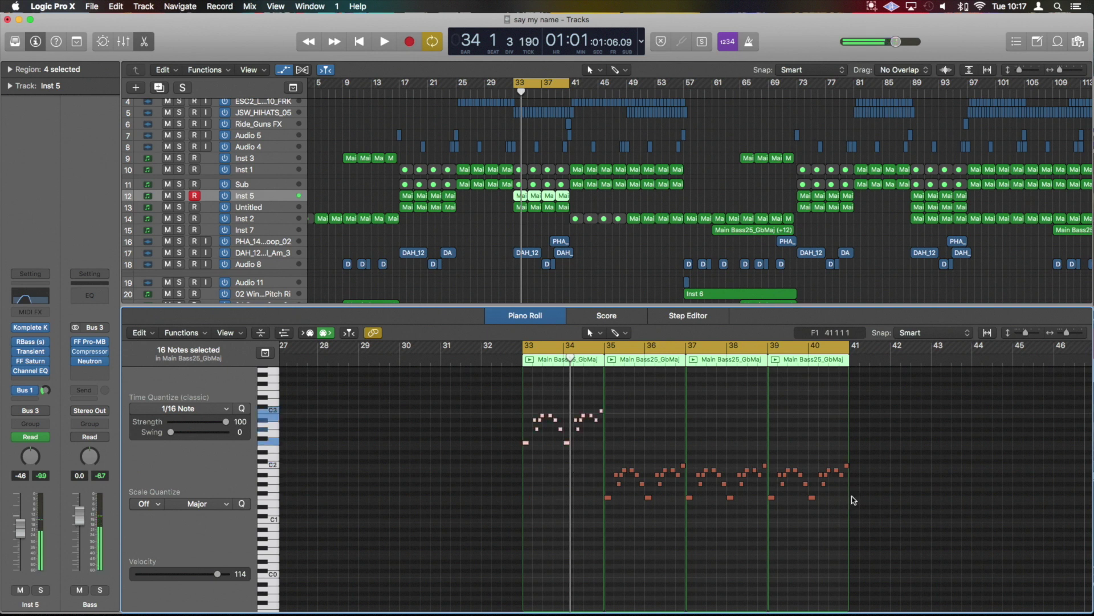
key("alt+shift+Down")
key("alt+shift+Down")
key("alt+shift+Up")
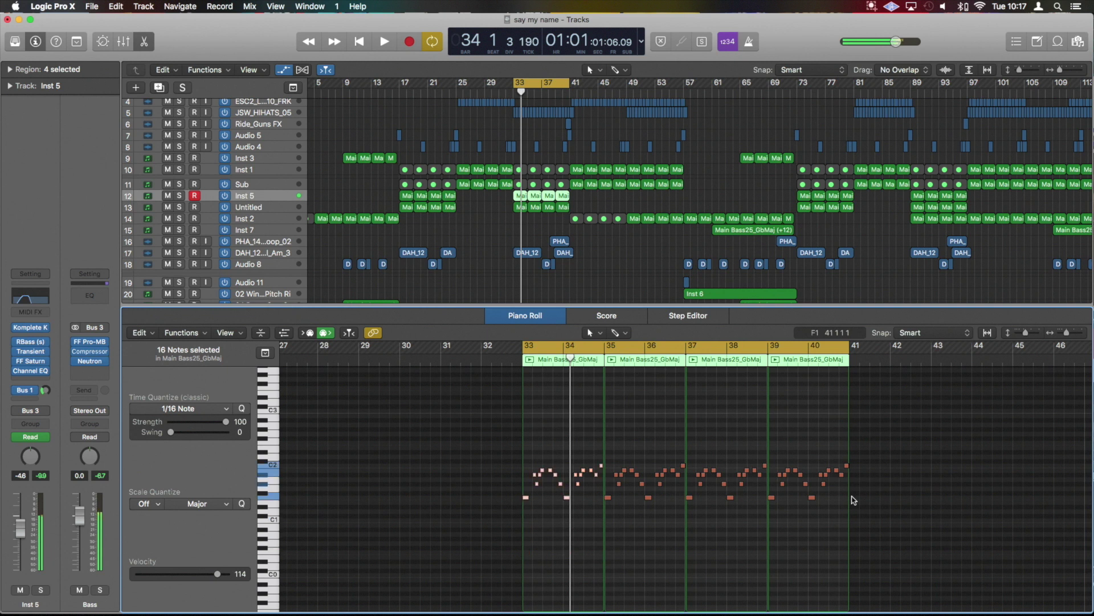
key("alt+shift+Up")
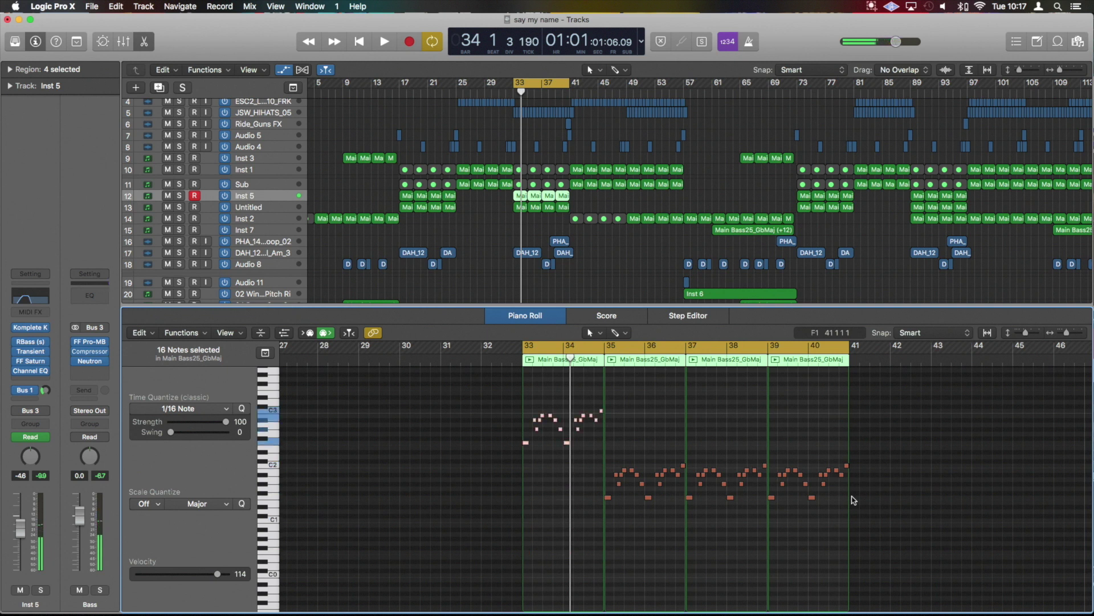
key("alt+shift+Down")
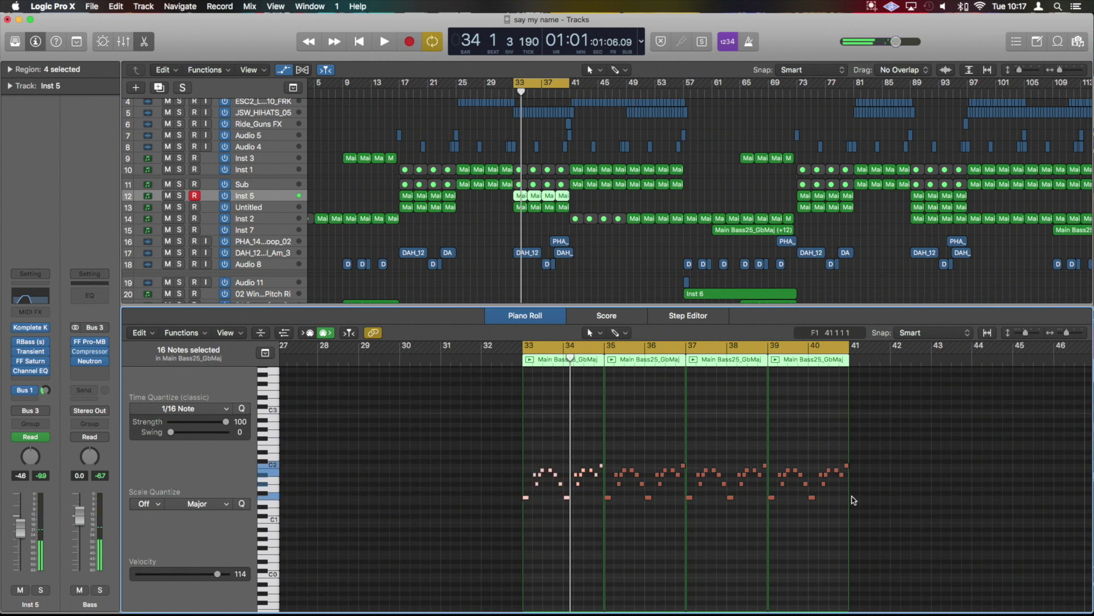
key("alt+shift+Up")
Step: Play the raised notes, lower them back an octave, and make the note editor taller
key("space")
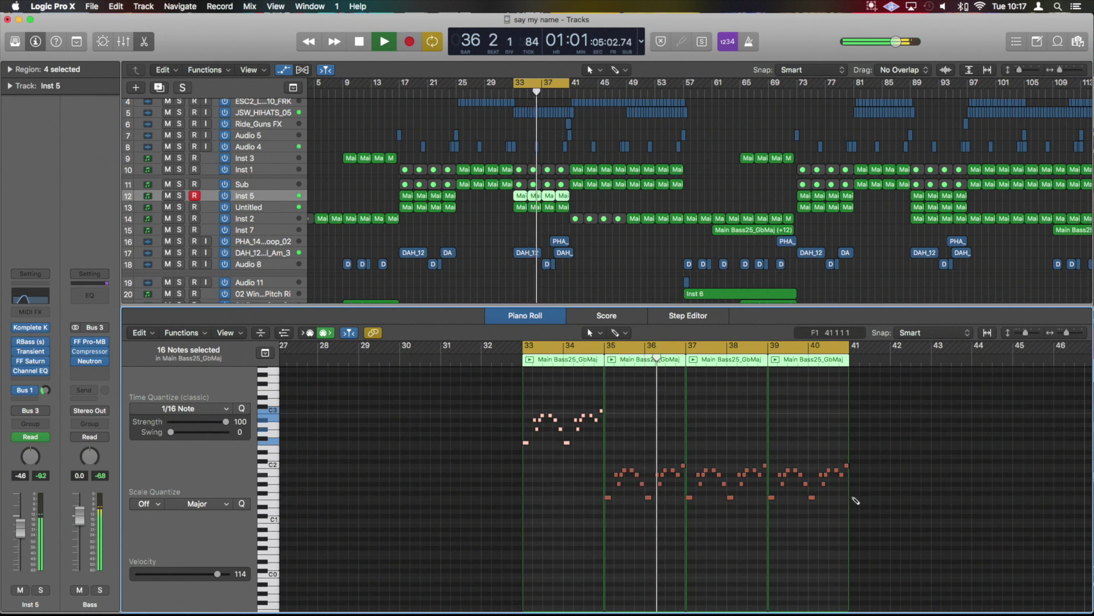
key("alt+shift+Down")
key("space")
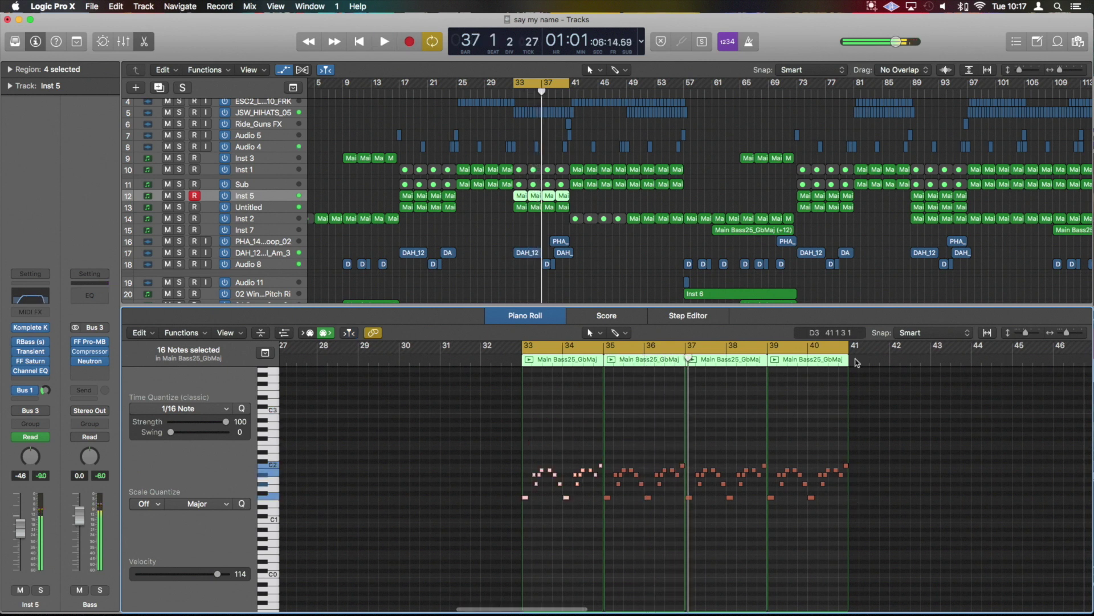
left_click_drag(414, 319, 413, 249)
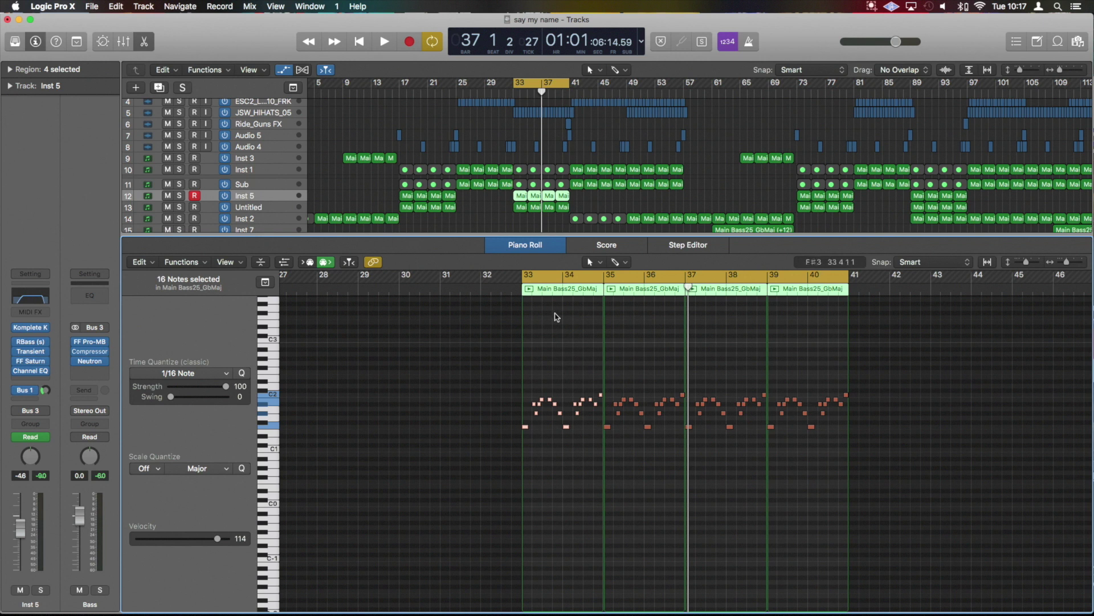
Step: Collapse the Piano Roll to the pitches F1–C2, zoom in on bars 33–36, then out to bars 34–44
scroll(591, 374, "up", 10)
scroll(591, 374, "down", 10)
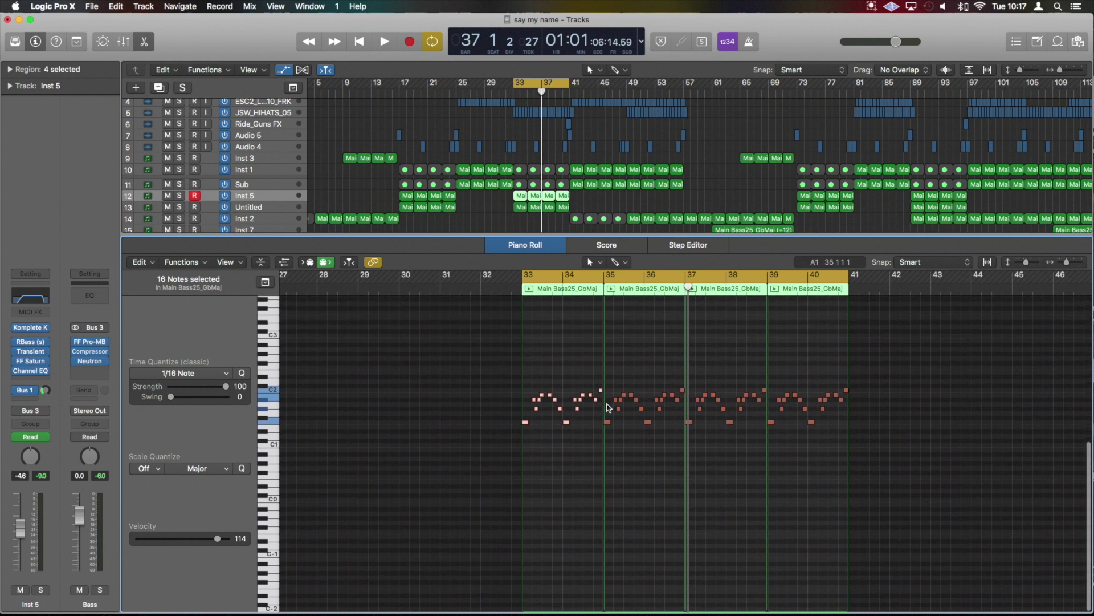
scroll(606, 374, "up", 10)
scroll(607, 376, "down", 10)
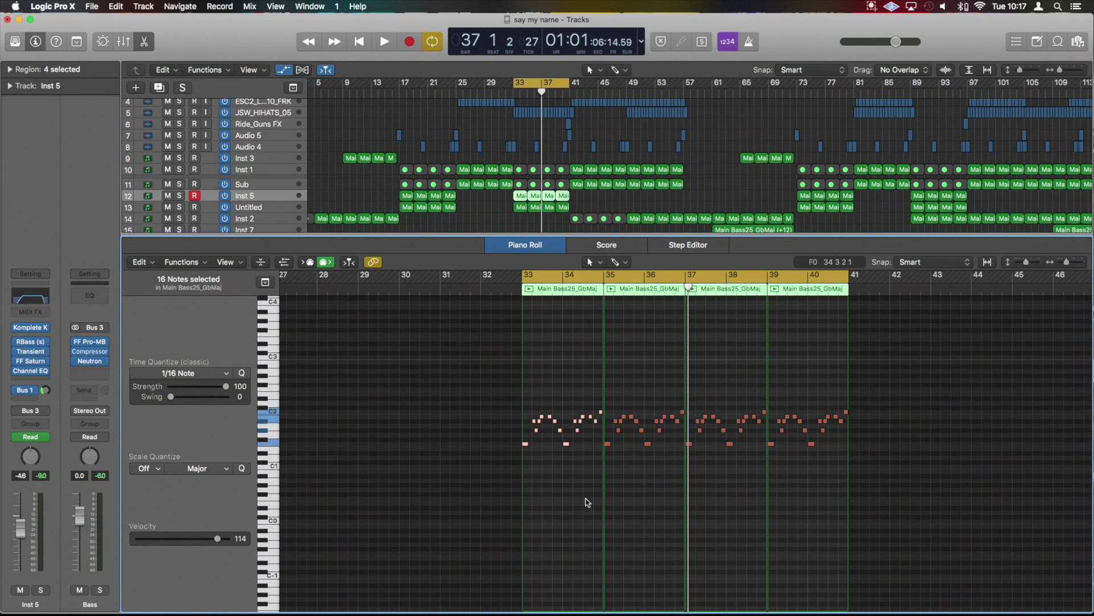
left_click(261, 263)
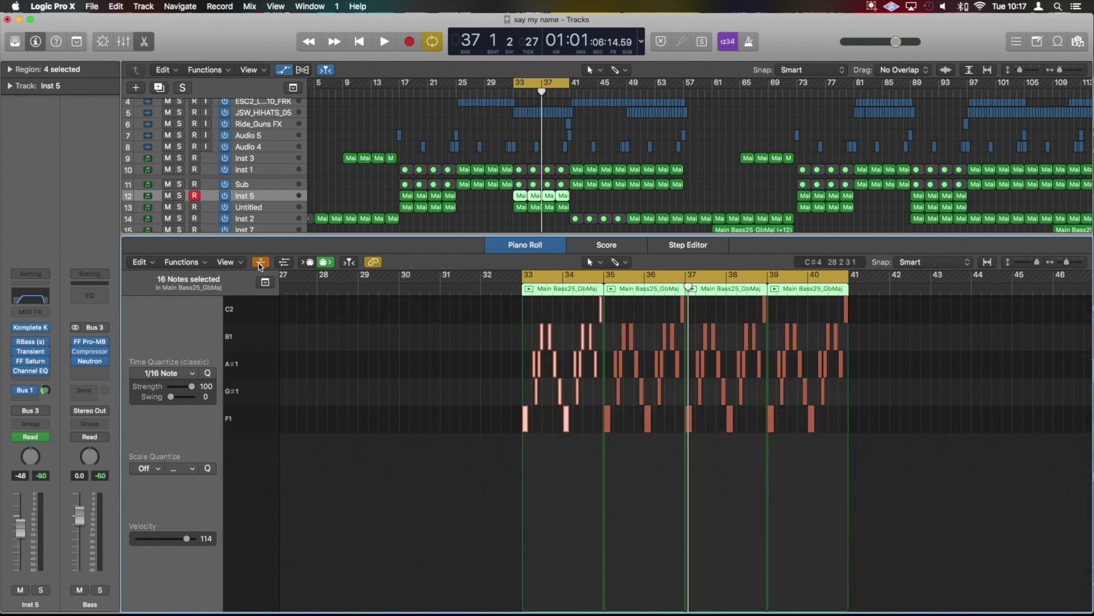
scroll(661, 411, "down", 1)
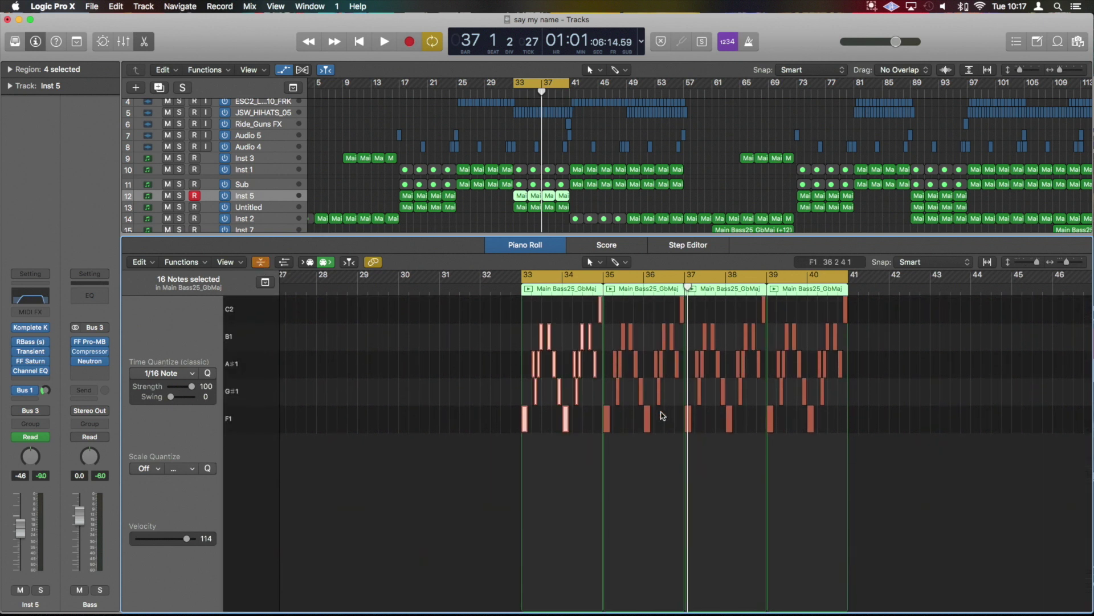
left_click(664, 409, "ctrl+alt")
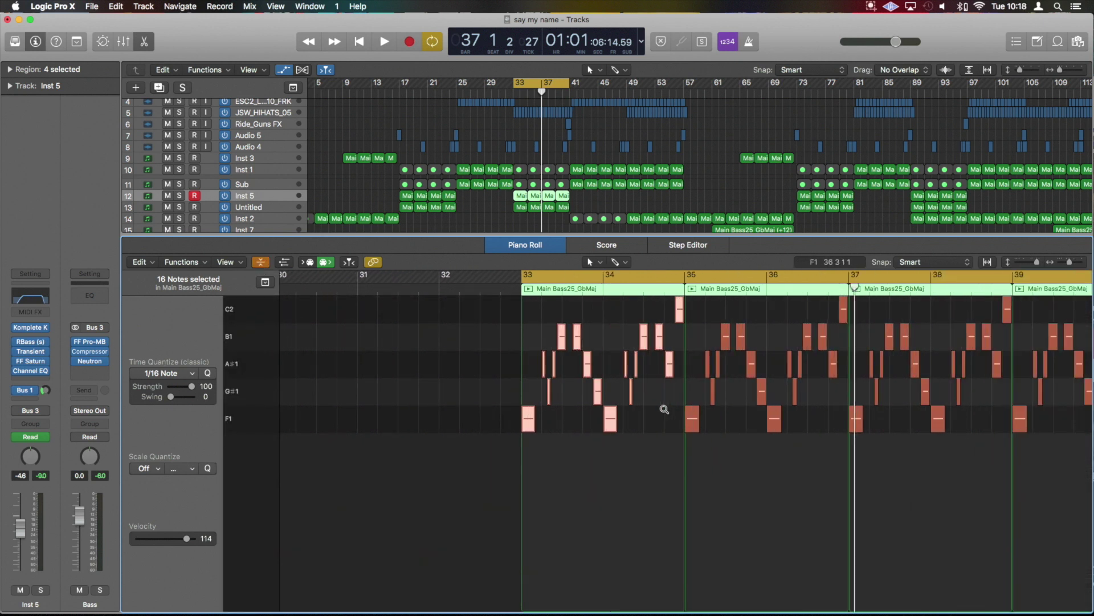
left_click(664, 411, "ctrl+alt")
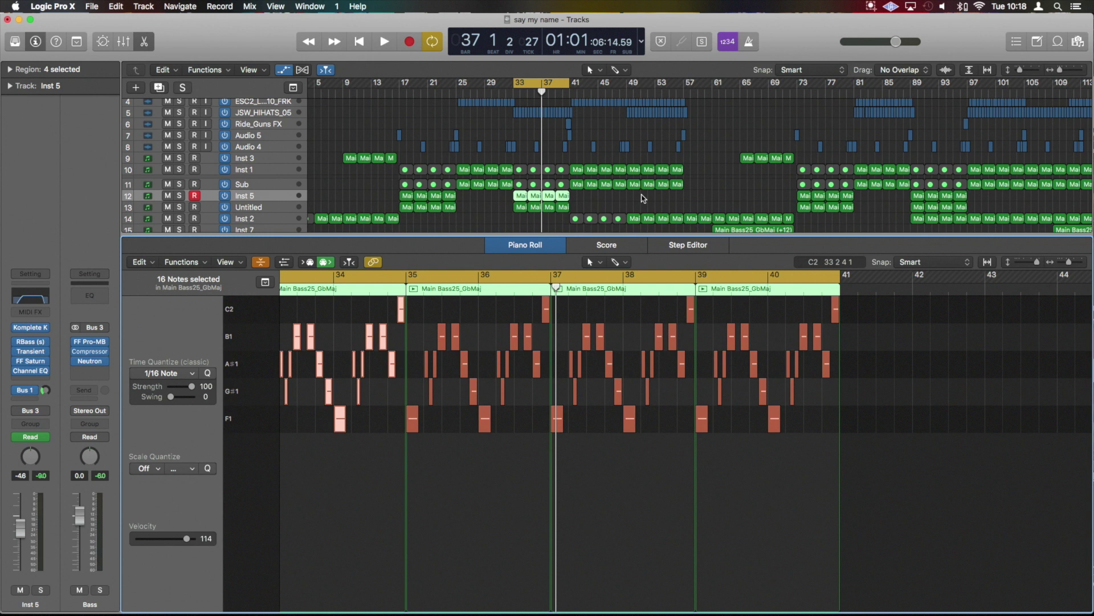
Step: Select many more bass regions and zoom out to view their notes across bars 52–80
scroll(677, 200, "down", 2)
left_click_drag(681, 200, 637, 137)
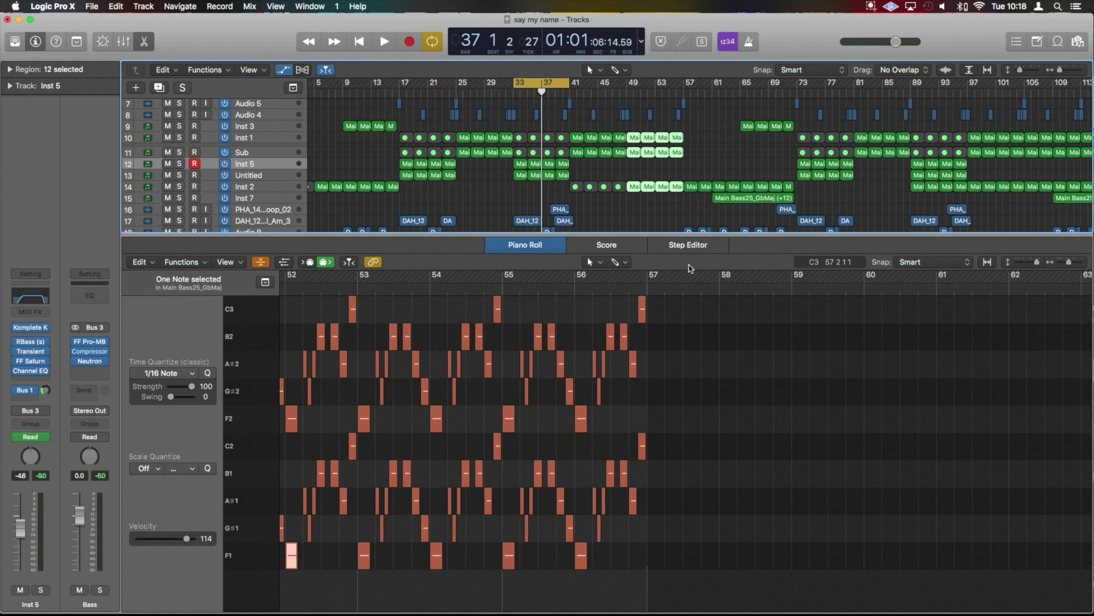
left_click(752, 213)
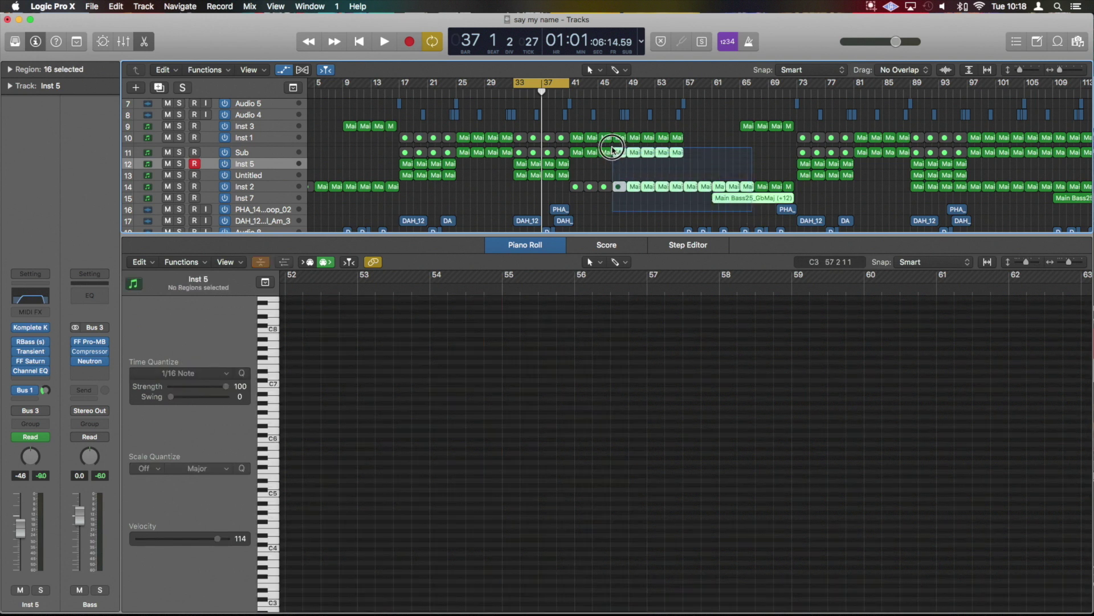
left_click_drag(612, 150, 569, 121)
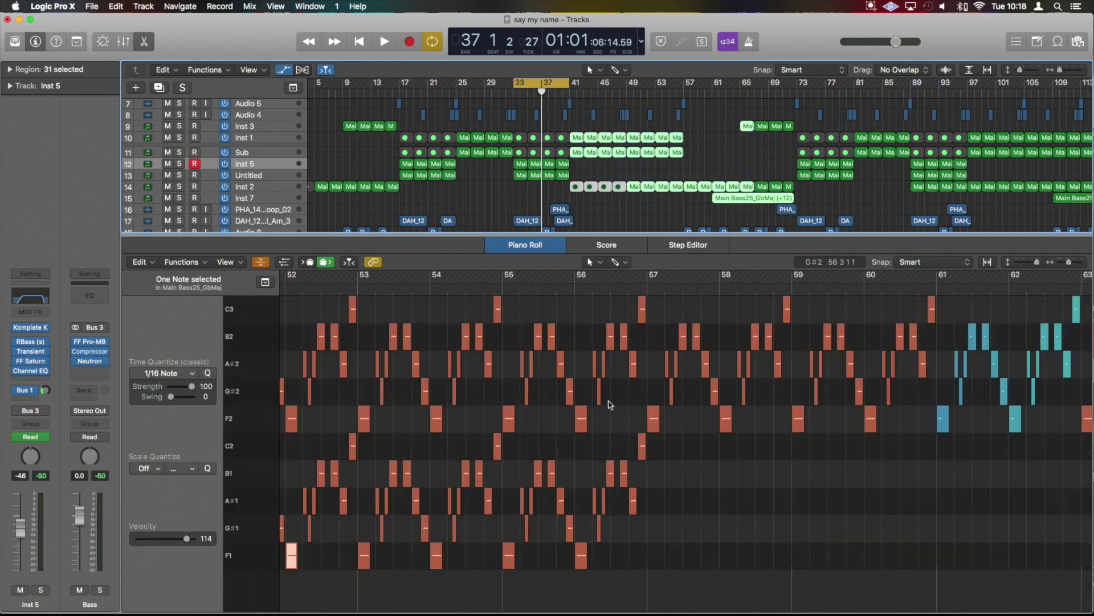
key("super+Left")
key("super+Left")
key("super+Left")
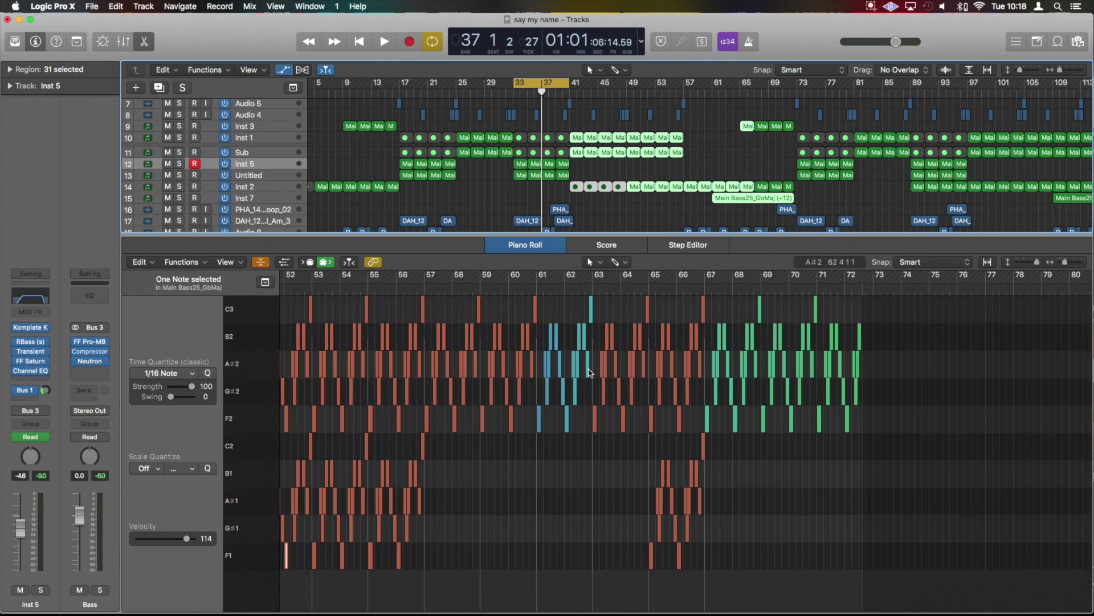
Step: Toggle Collapse Mode off, on and off again, then deselect all regions
mouse_move(589, 373)
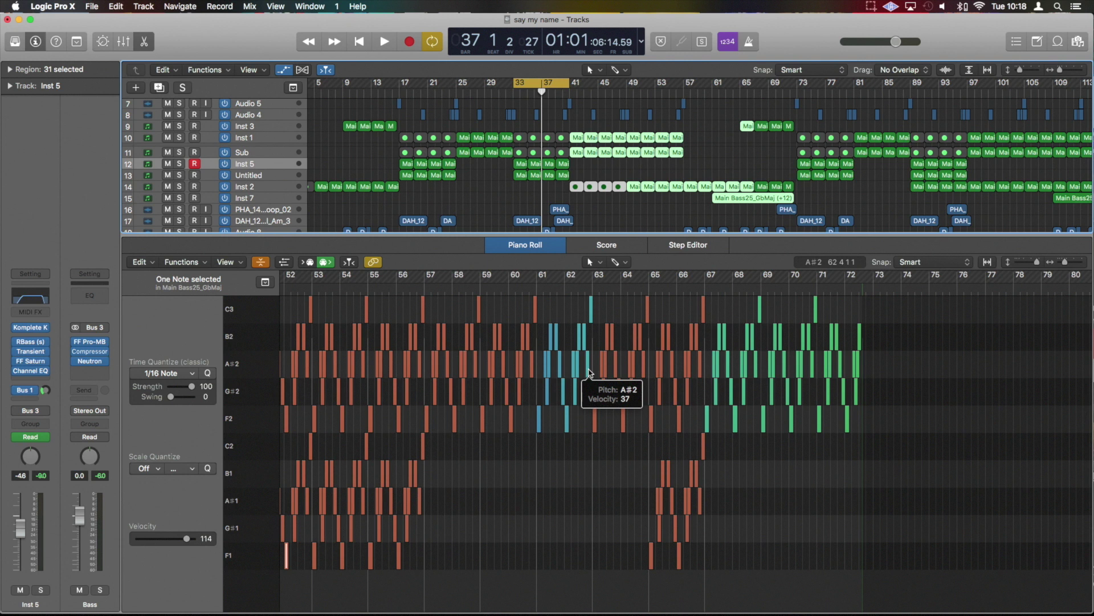
left_click(261, 261)
left_click(262, 262)
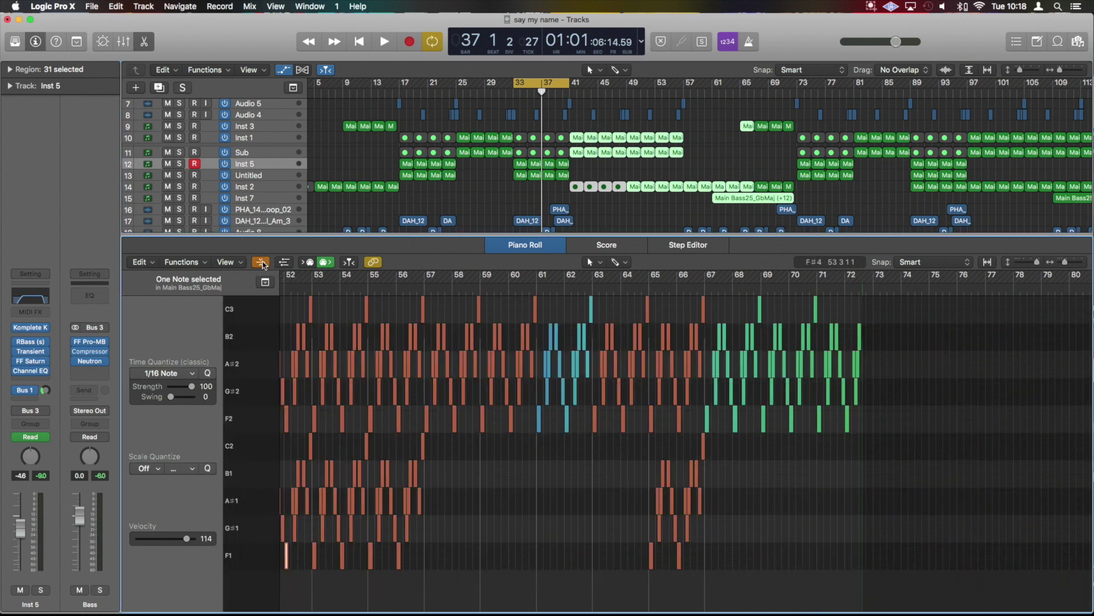
left_click(262, 263)
left_click(652, 206)
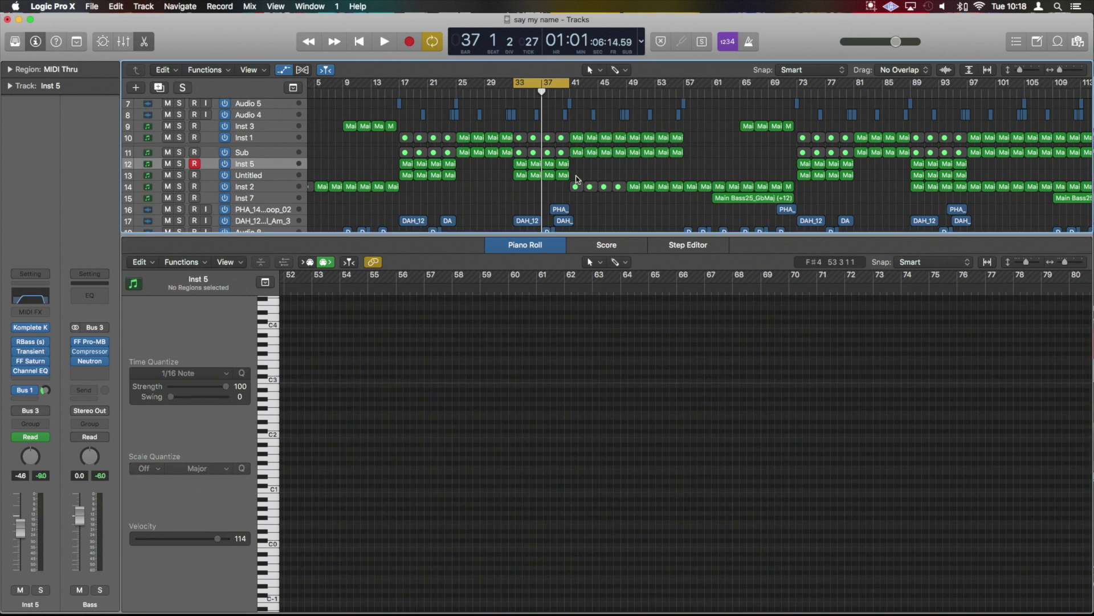
Step: Select the eight Inst 5 and Untitled regions in bars 33–40 and zoom until the notes fit bars 31–43
left_click_drag(578, 177, 514, 158)
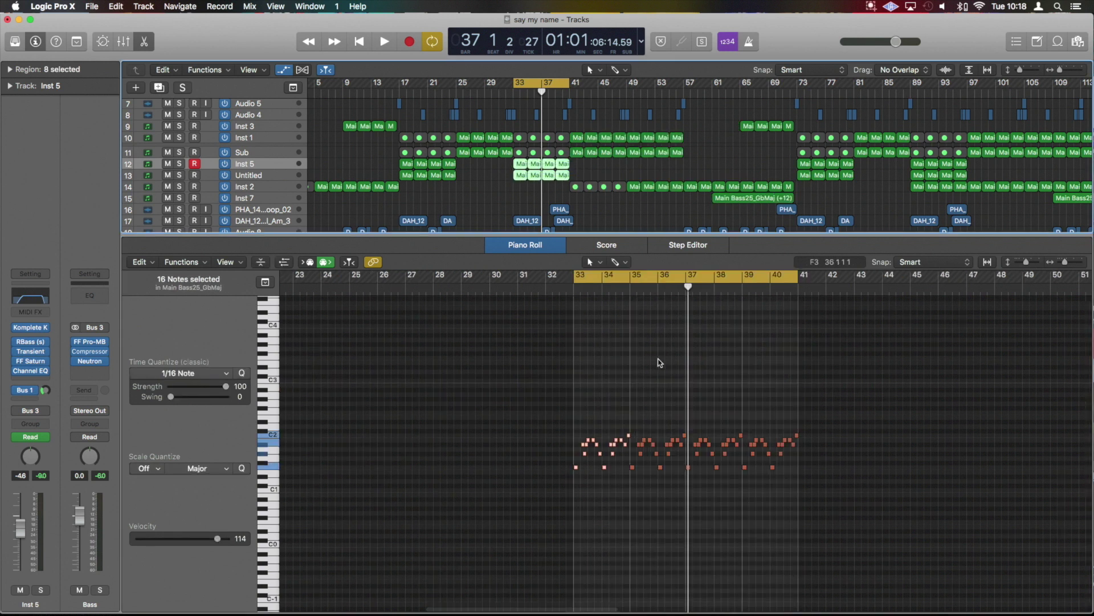
left_click(659, 360, "ctrl+alt")
left_click(659, 360, "ctrl+alt")
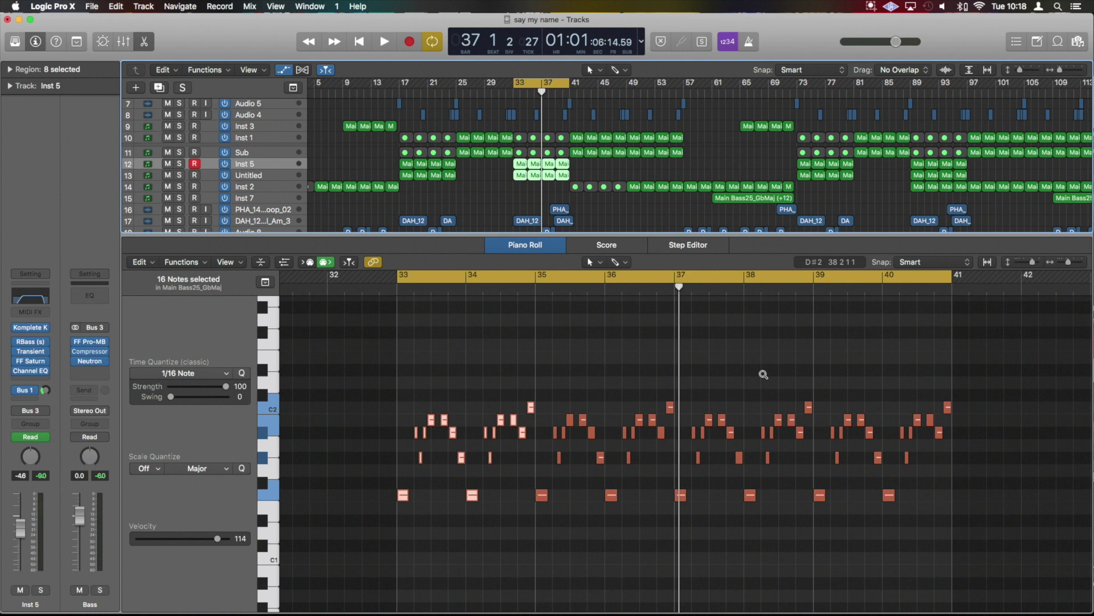
left_click(763, 374, "ctrl+alt")
left_click(763, 374, "ctrl+alt")
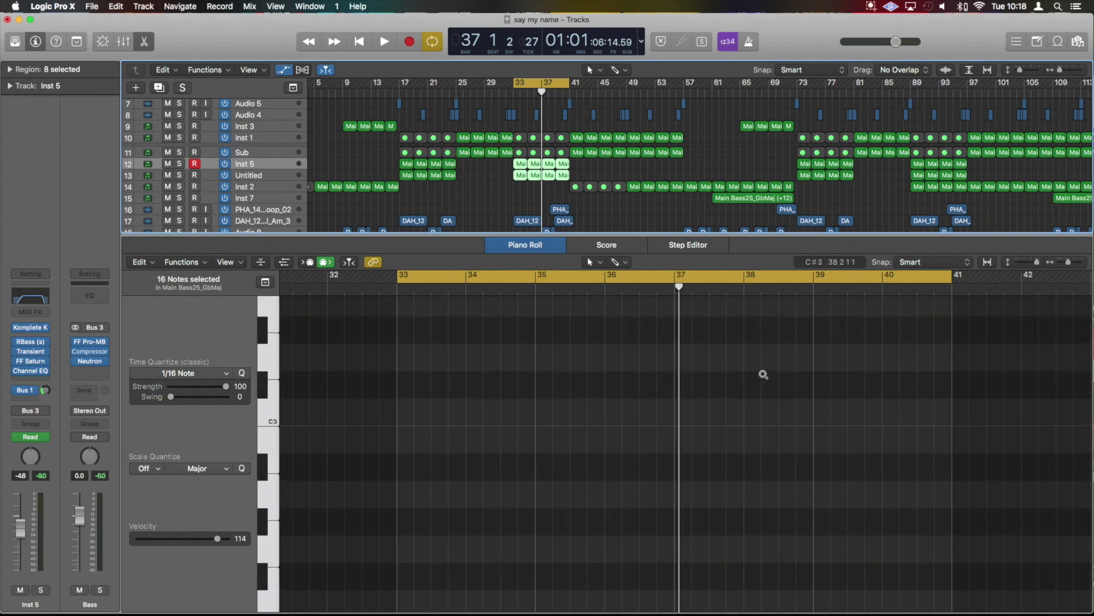
left_click(745, 416, "ctrl+alt")
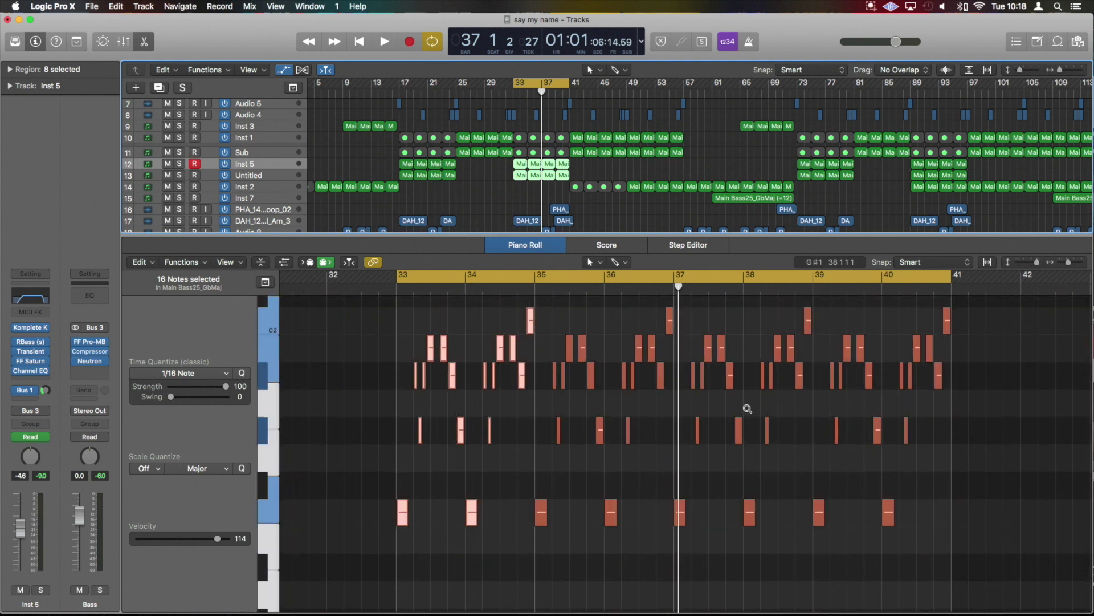
left_click(748, 409, "ctrl+alt")
left_click(748, 409, "ctrl+alt")
left_click(747, 409, "ctrl+alt")
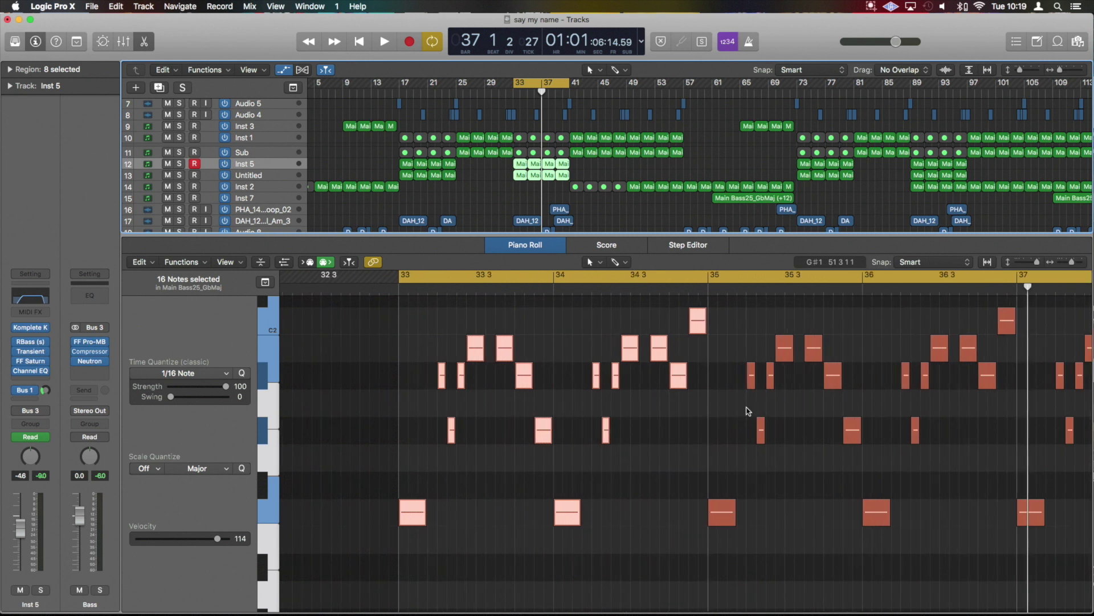
left_click(747, 410, "ctrl+alt")
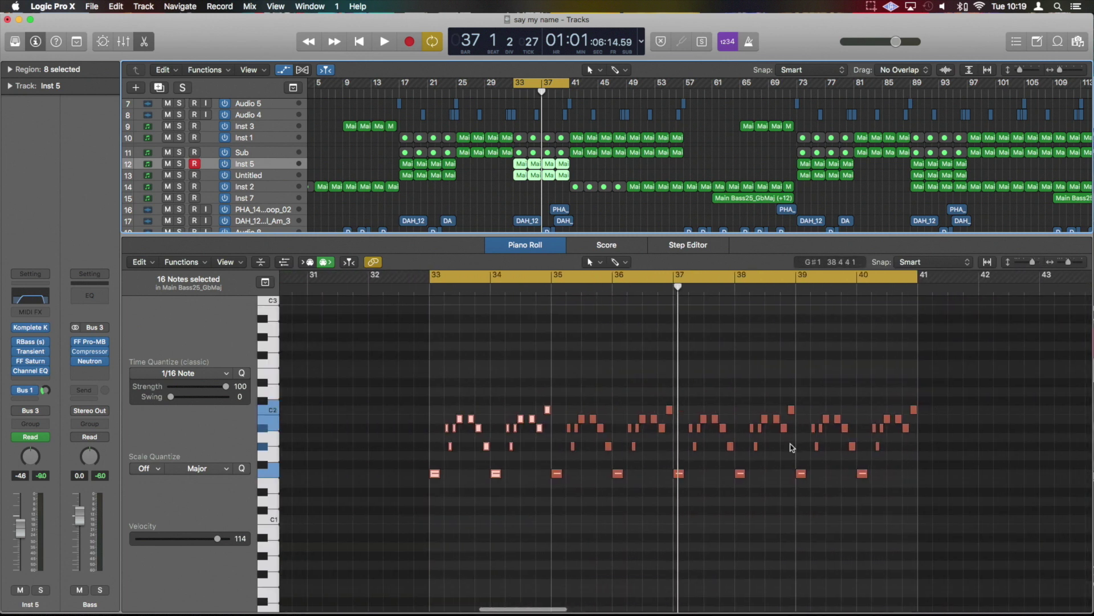
left_click(793, 448)
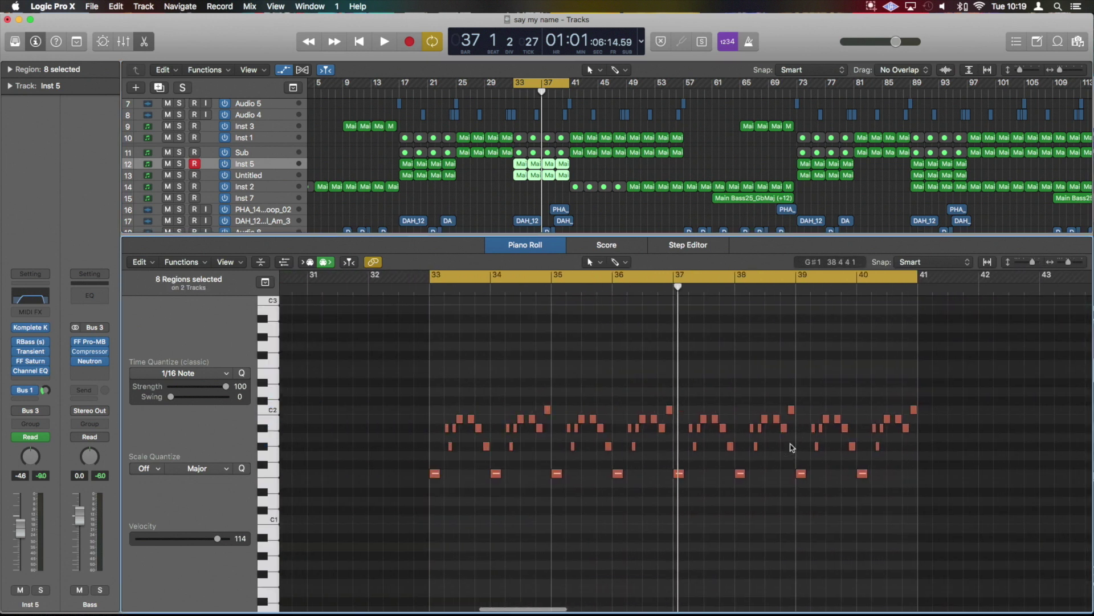
Step: Open the MIDI Draw controller lane and set it to display Note Velocity
left_click(284, 263)
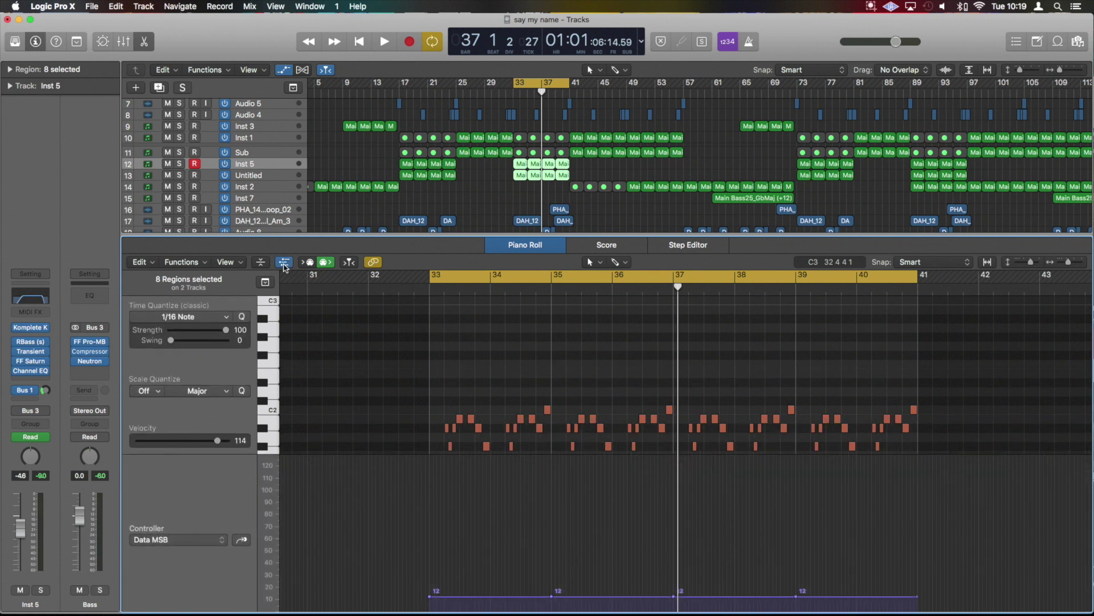
left_click(160, 540)
left_click(245, 509)
left_click(188, 544)
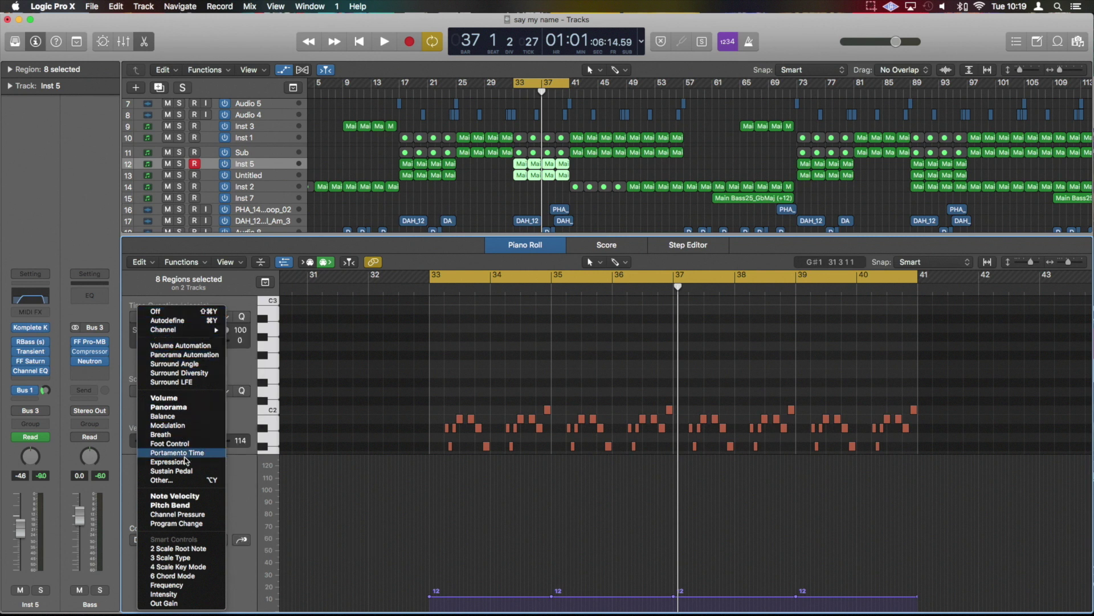
left_click(174, 496)
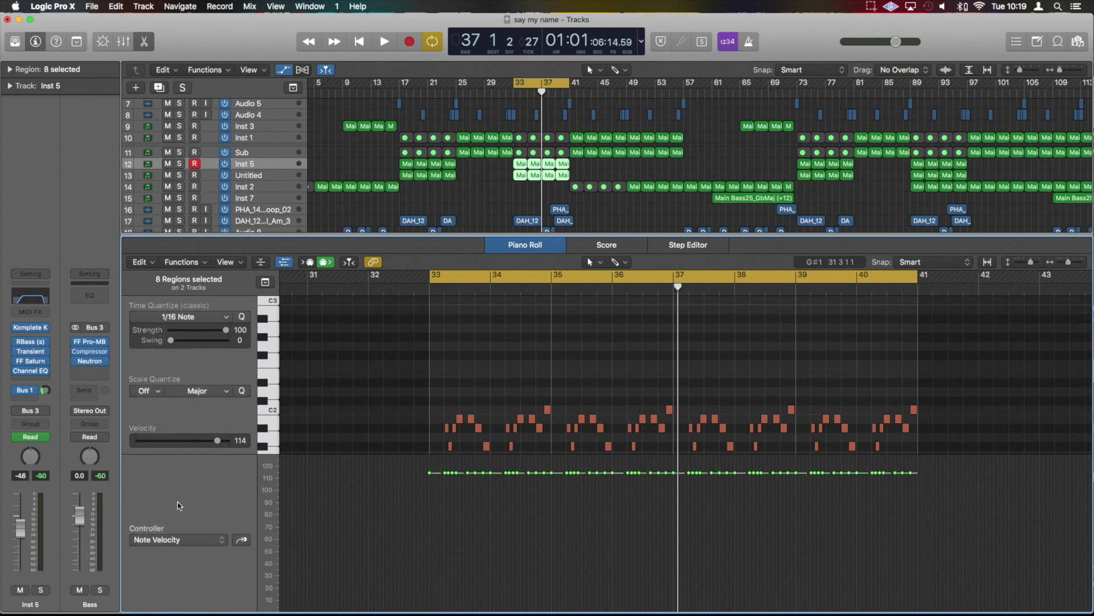
left_click(172, 540)
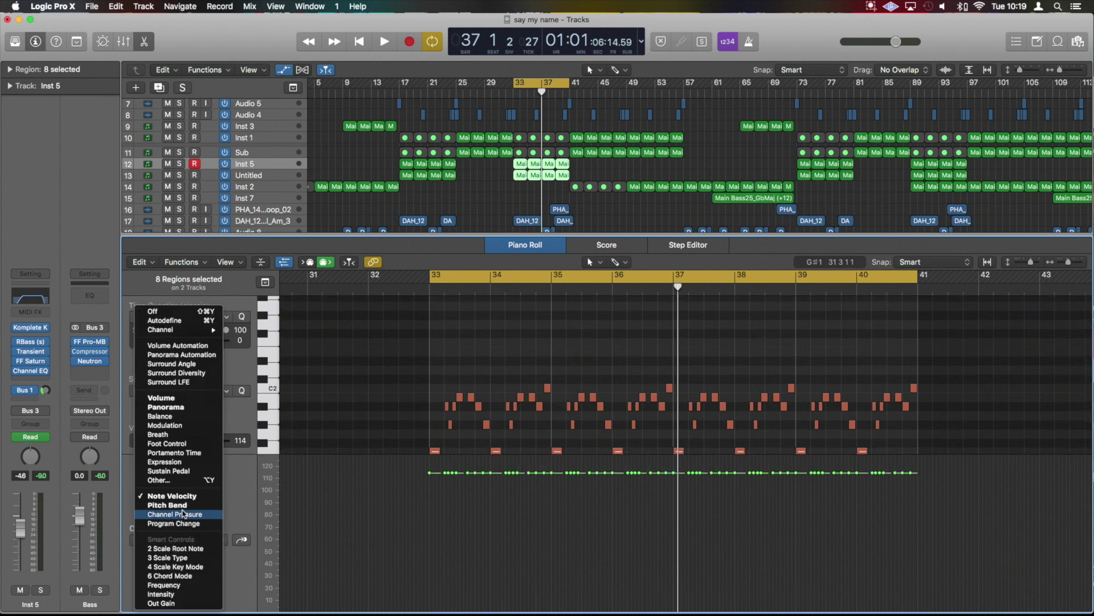
left_click(222, 500)
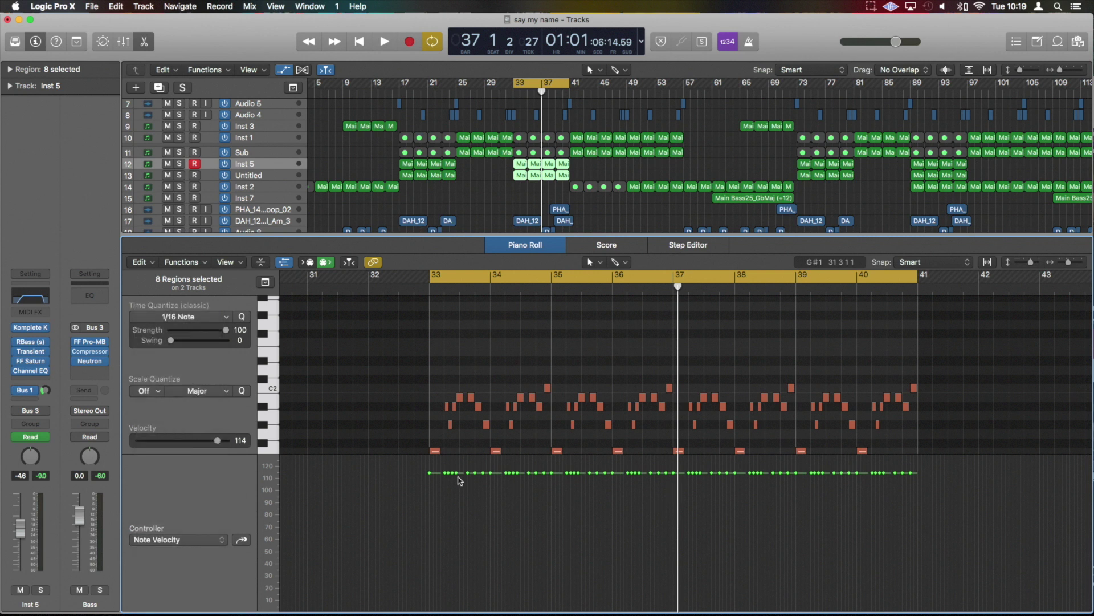
left_click_drag(478, 476, 477, 501)
left_click(476, 504)
left_click(477, 407)
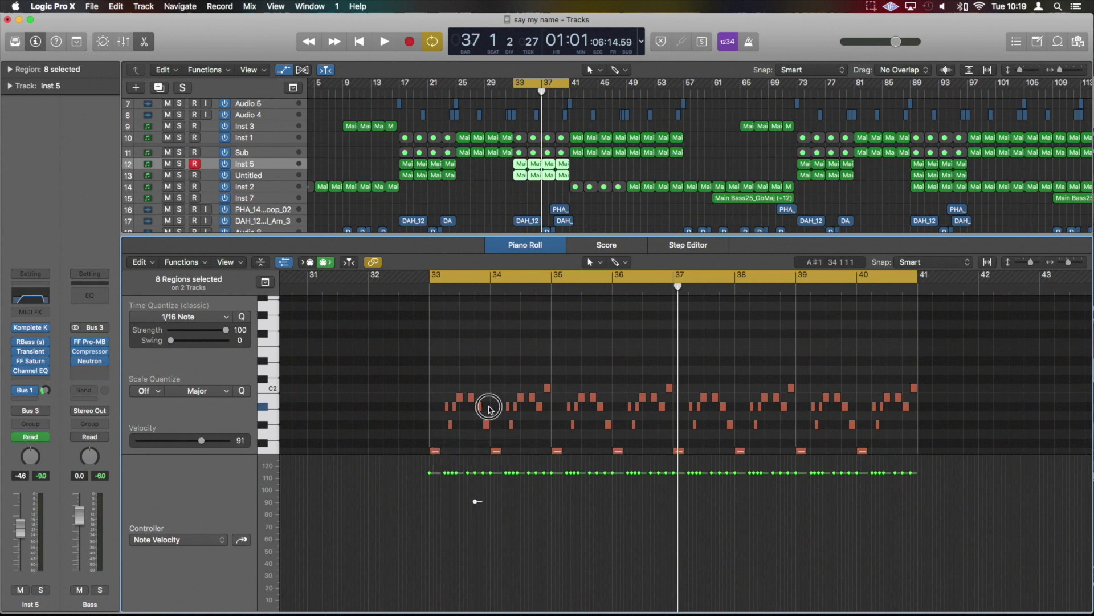
left_click(486, 512)
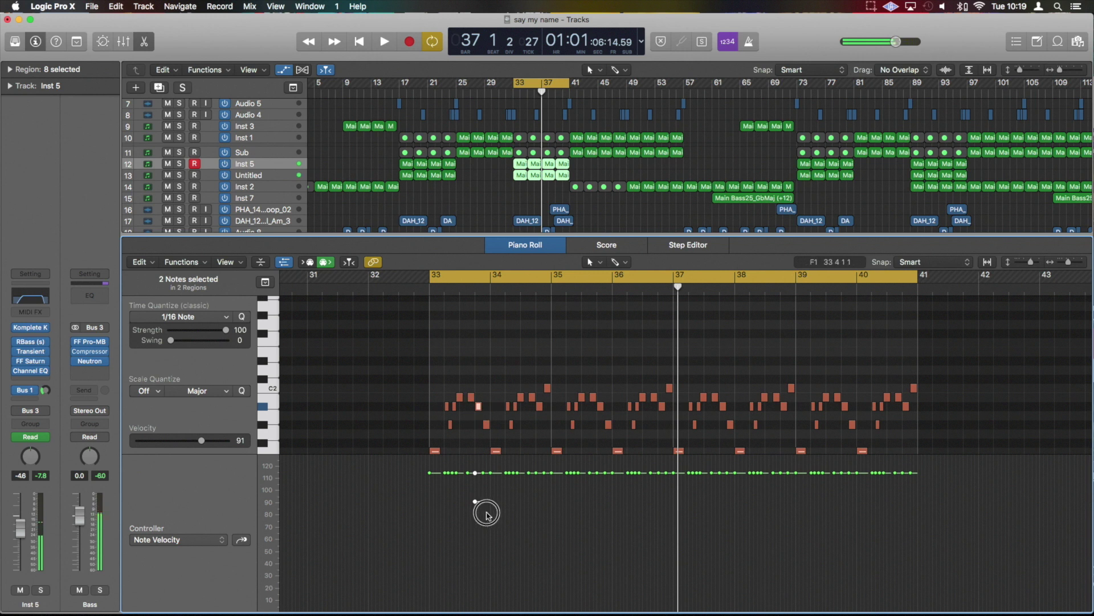
left_click(457, 487)
mouse_move(458, 489)
left_mouse_down()
mouse_move(486, 507)
mouse_move(548, 512)
left_mouse_up()
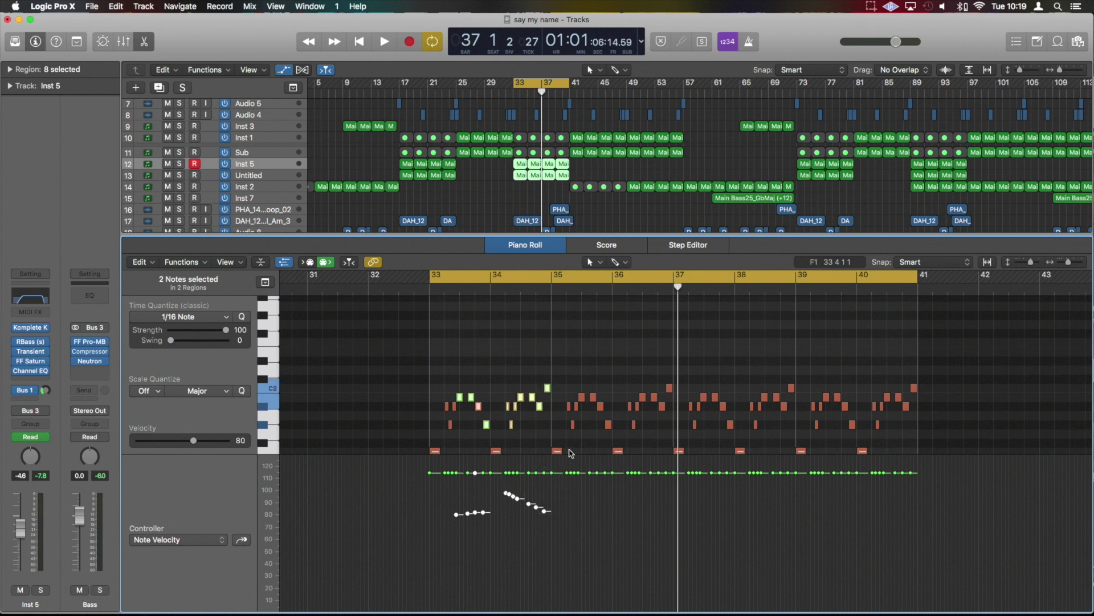
key("super+z")
key("super+z")
key("super+z")
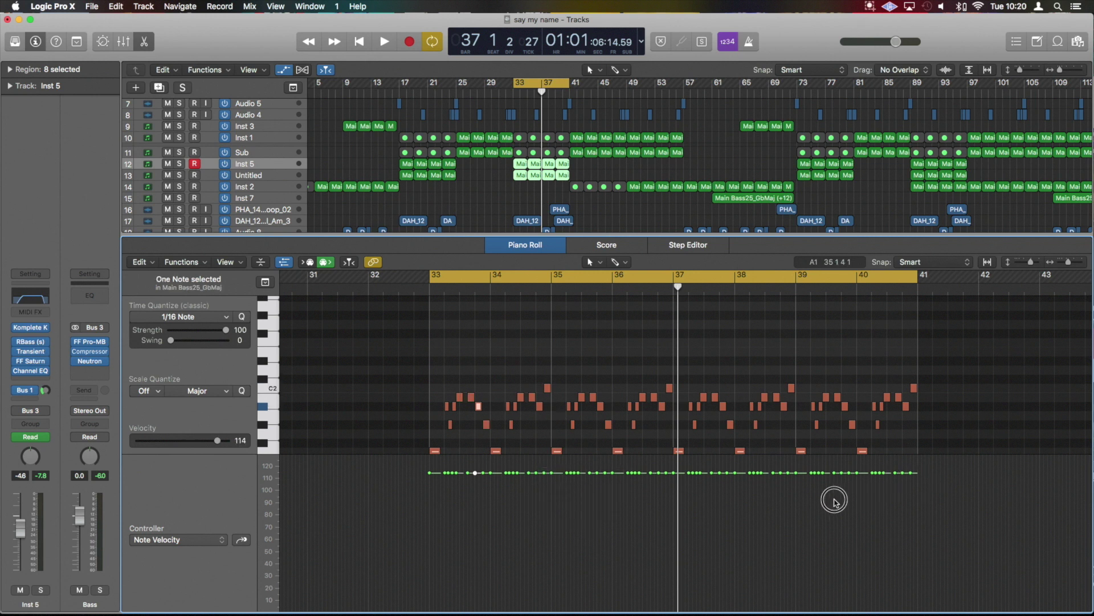
mouse_move(912, 482)
left_mouse_down()
mouse_move(788, 518)
mouse_move(796, 572)
left_mouse_up()
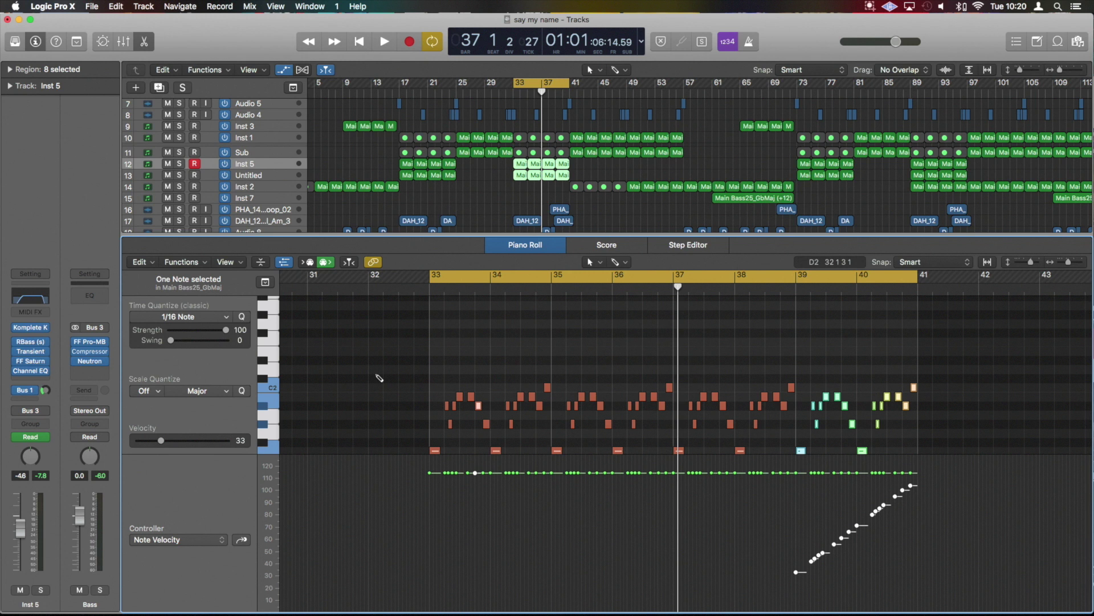
key("super+z")
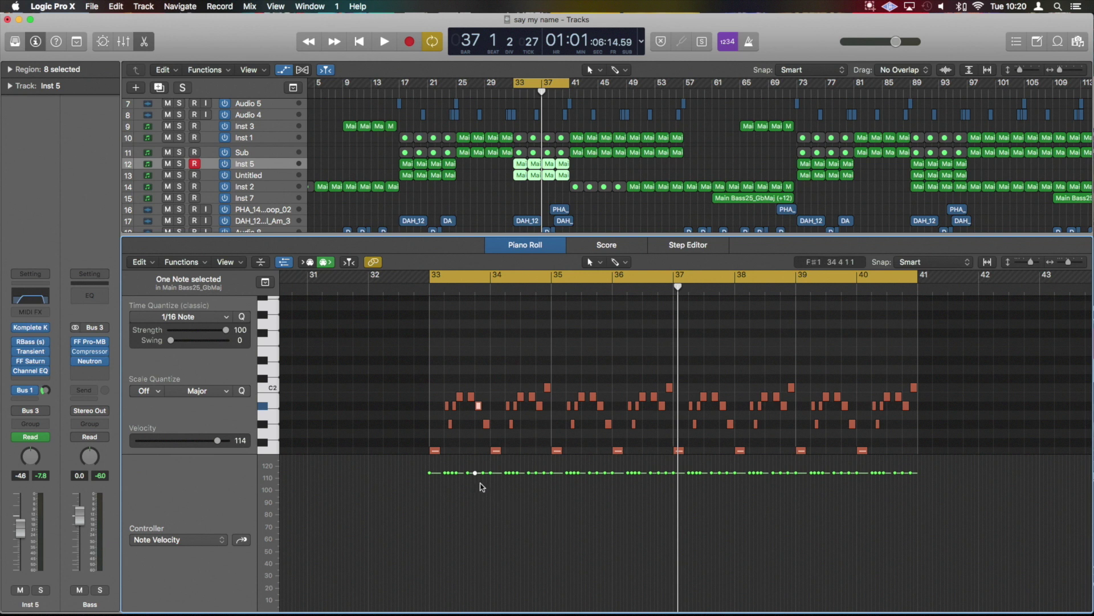
left_click(261, 180)
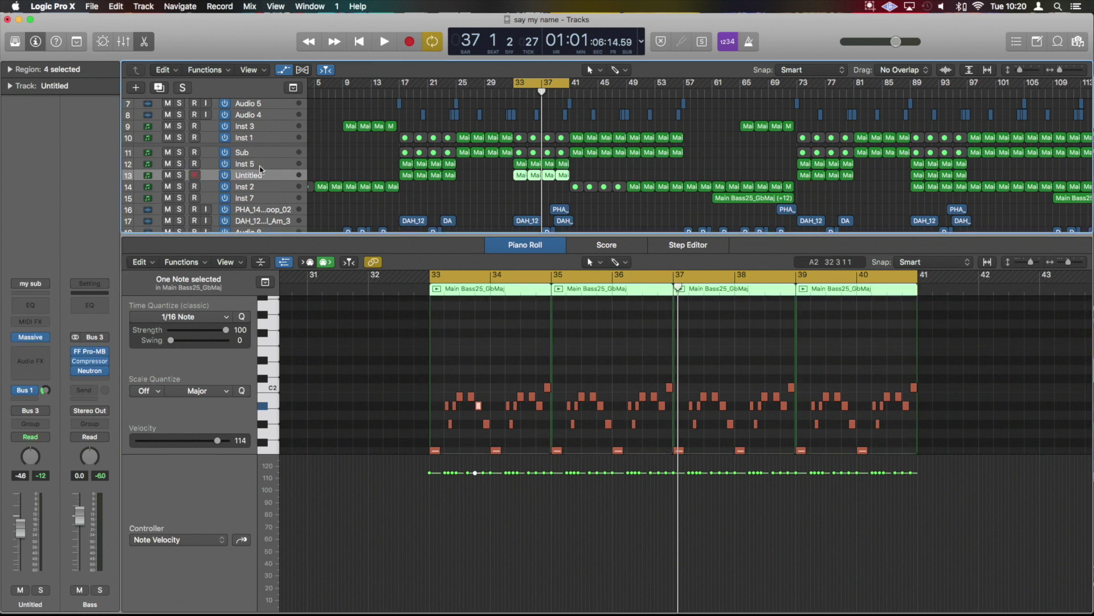
left_click(262, 165)
left_click_drag(590, 180, 504, 152)
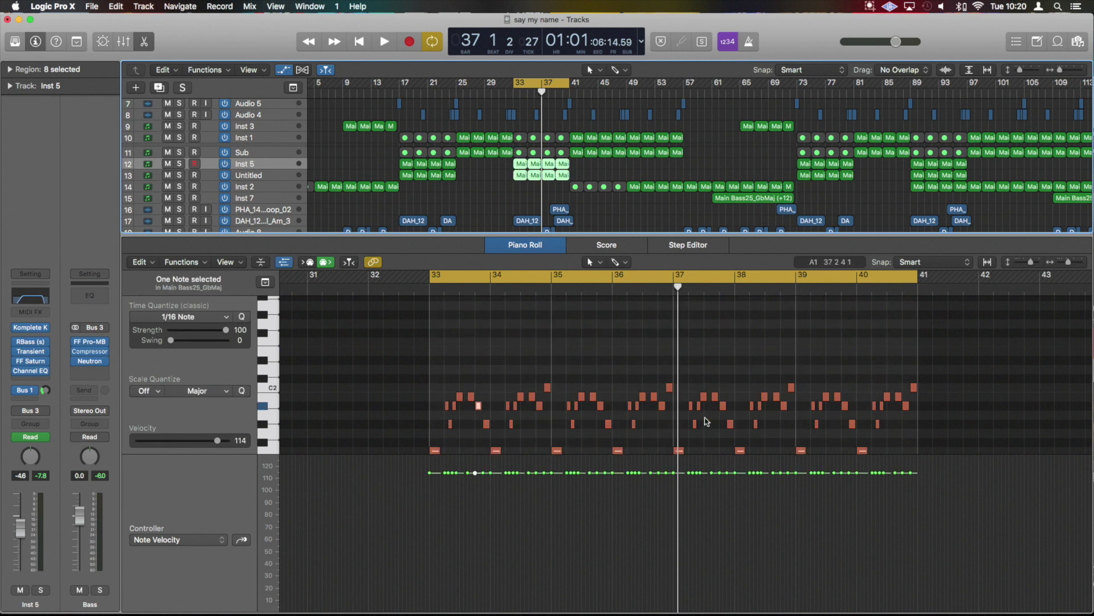
left_click_drag(429, 488, 536, 556)
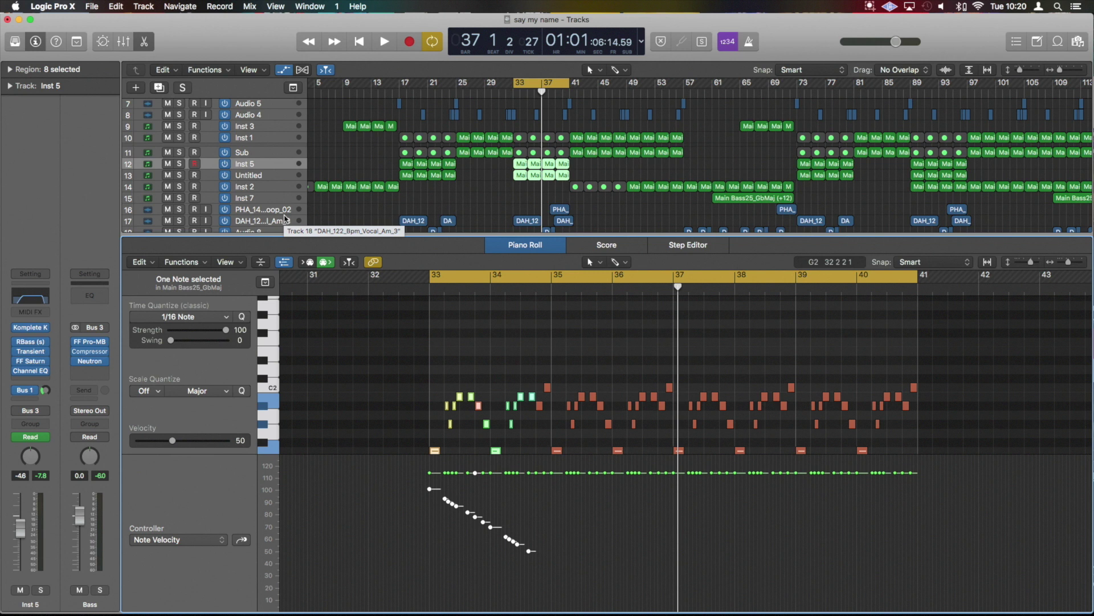
key("super+z")
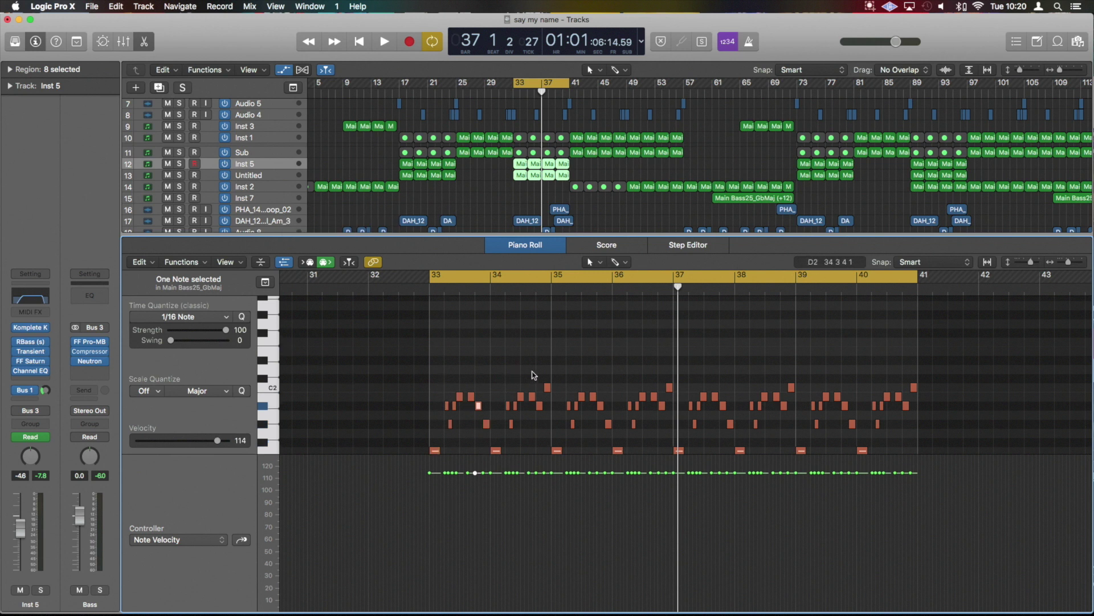
Step: Close the velocity controller lane and select the notes in bars 33–35
scroll(533, 375, "down", 3)
left_click(284, 261)
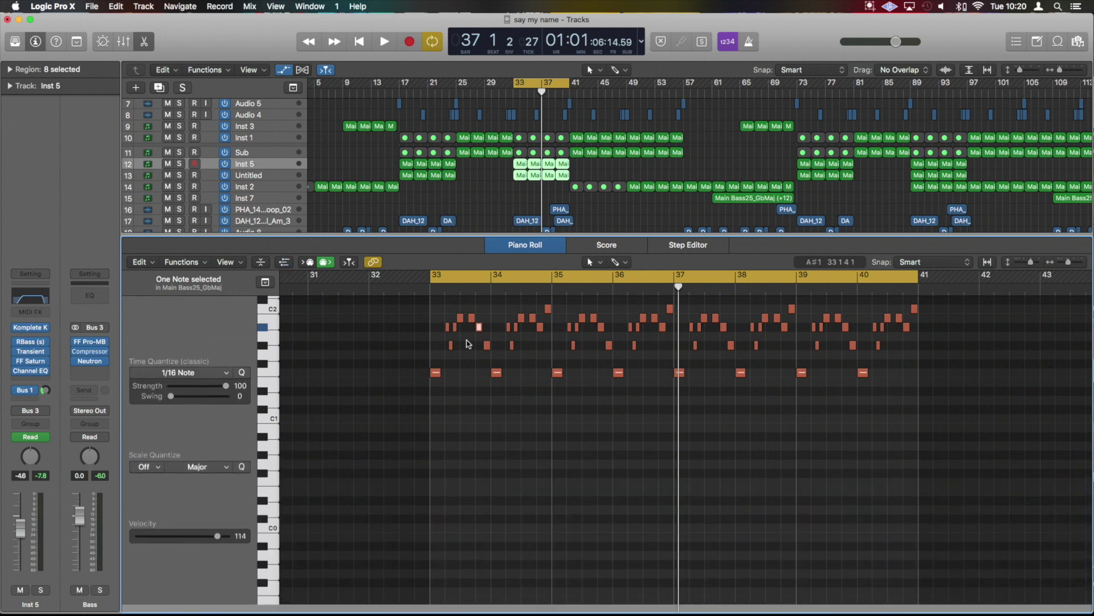
scroll(504, 344, "up", 3)
scroll(504, 343, "down", 1)
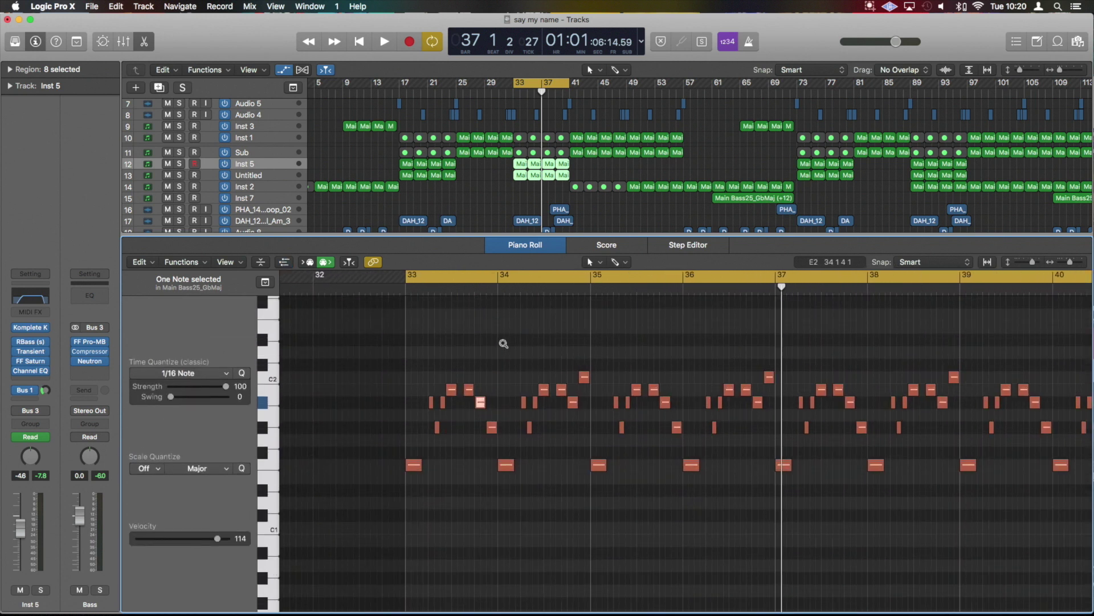
scroll(504, 344, "up", 3)
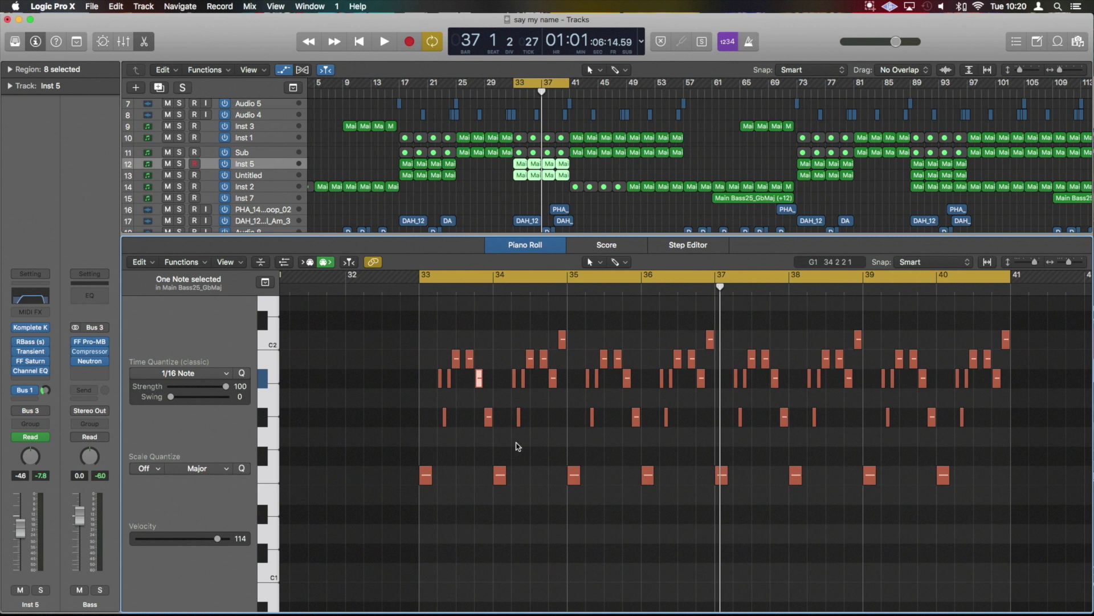
left_click_drag(380, 322, 563, 505)
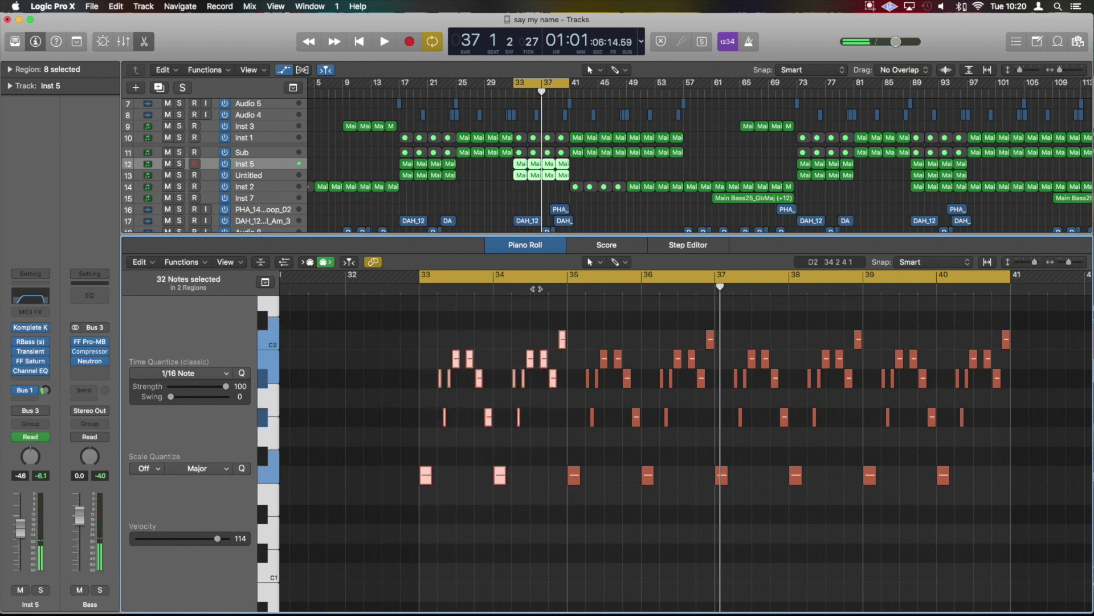
Step: Shorten the cycle to end at bar 35, show only Main Bass25_GbMaj, and enlarge bars 33–35
left_click_drag(563, 87, 526, 91)
left_click(509, 171)
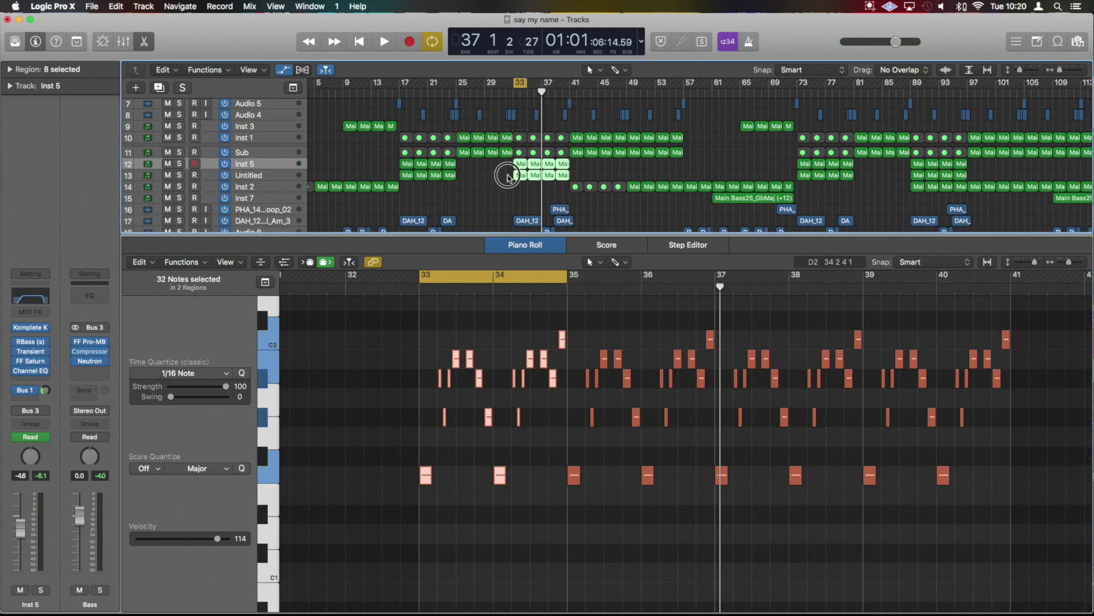
left_click(522, 167)
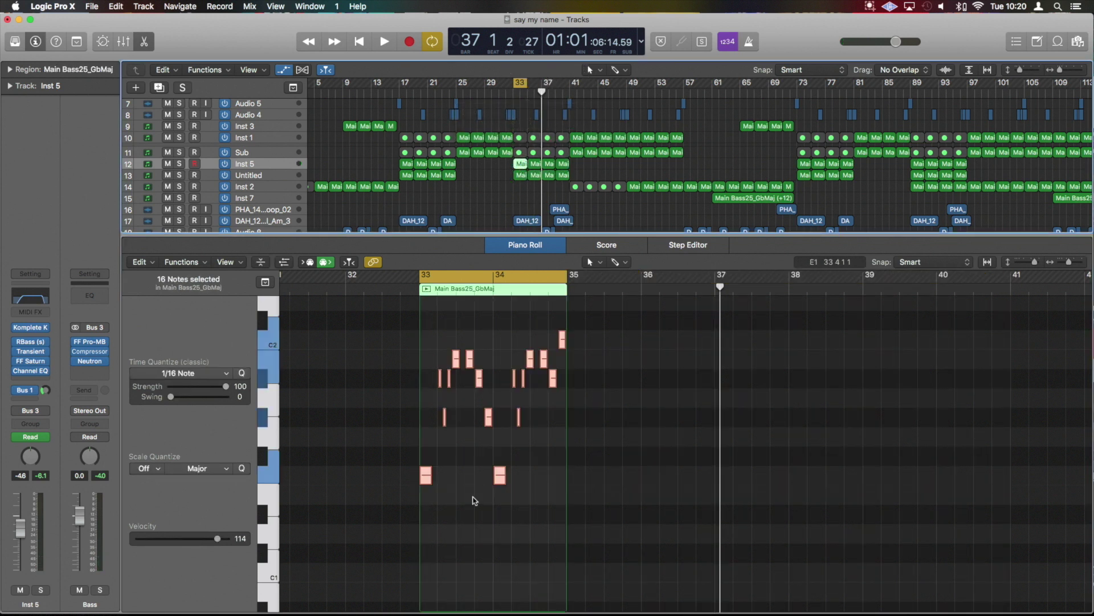
left_click(435, 401, "ctrl+alt")
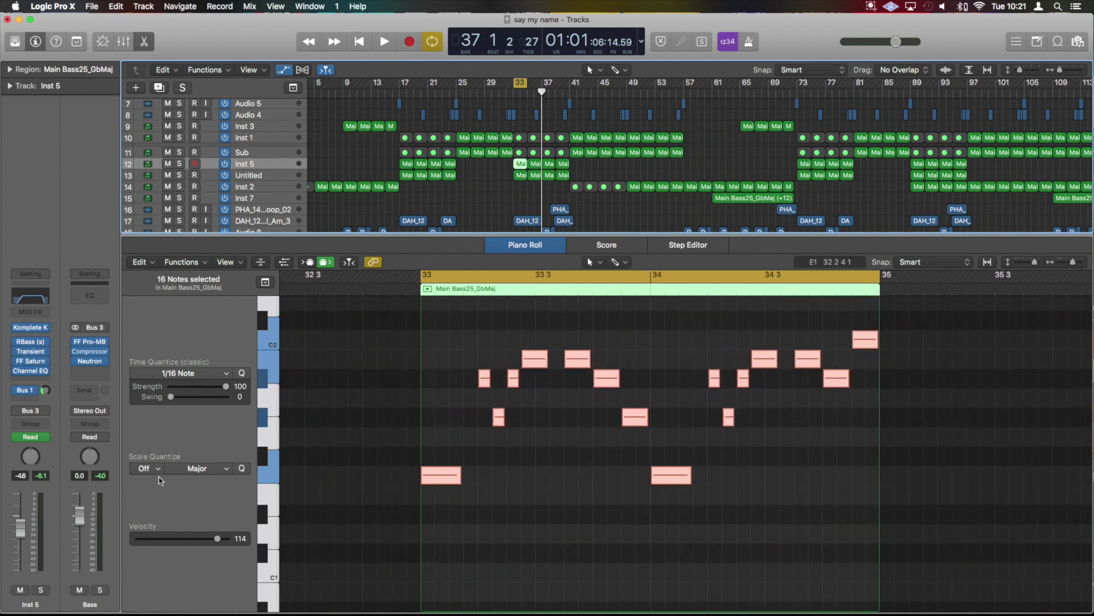
Step: Scale-quantize the bass notes to G Natural Minor, play the region, then undo the change
left_click(205, 468)
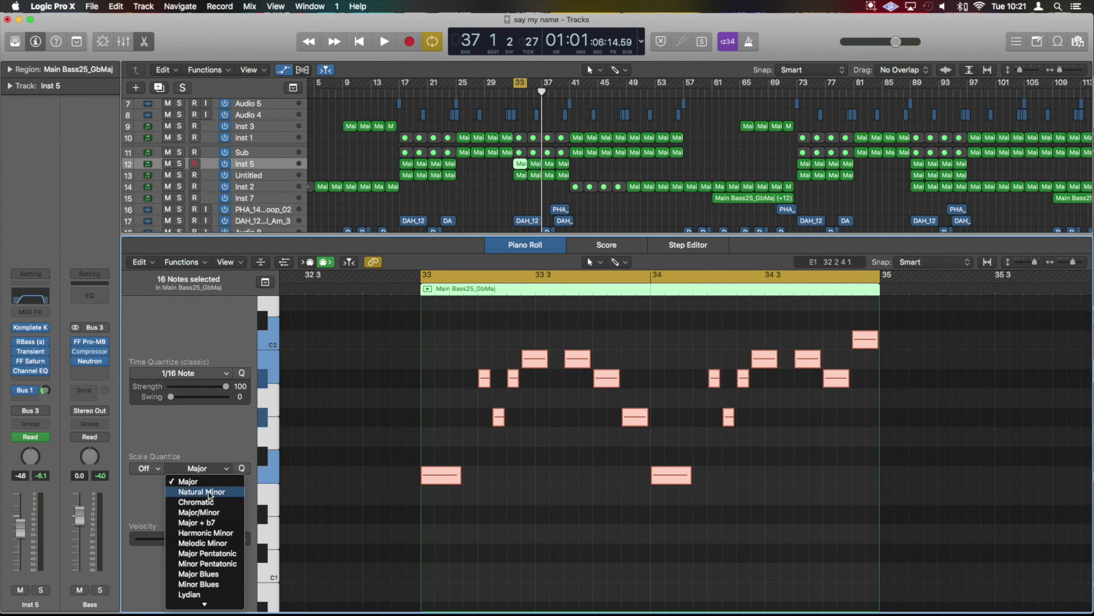
left_click(201, 491)
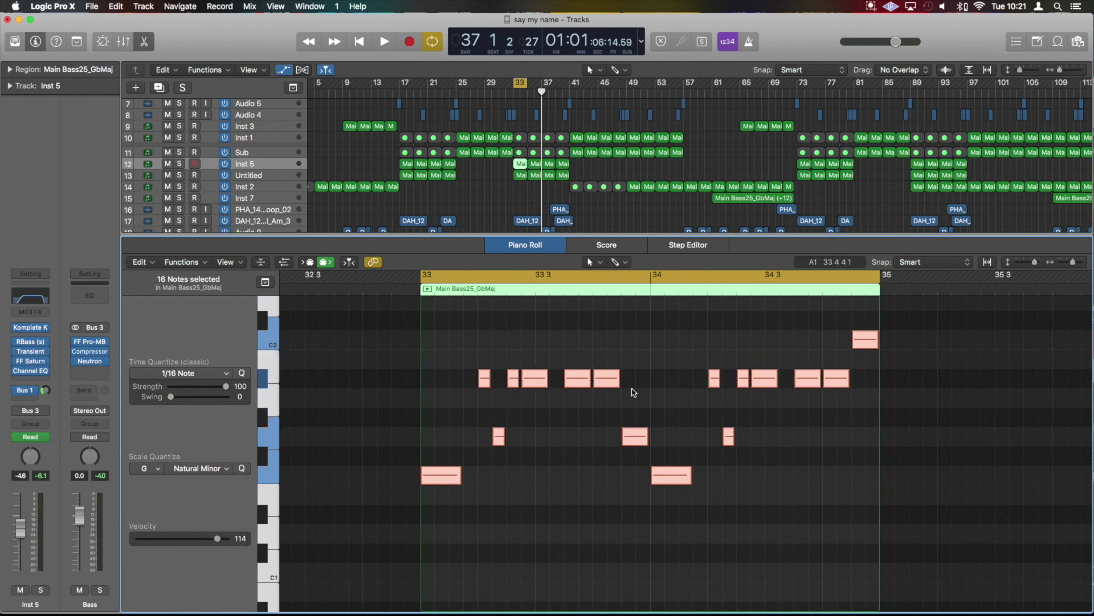
left_click(427, 290)
key("shift+space")
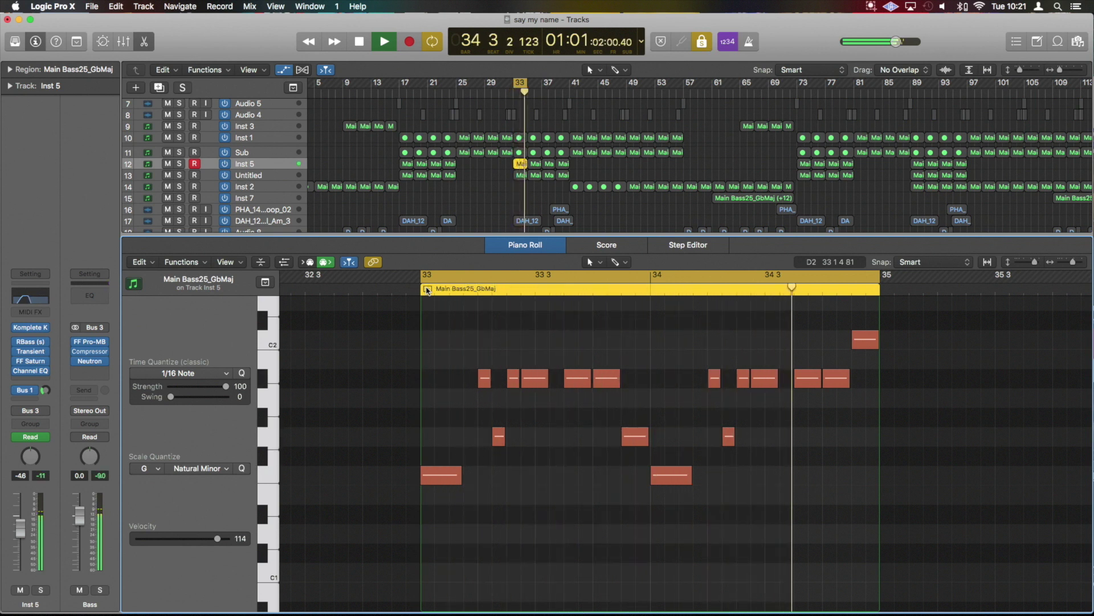
key("super+a")
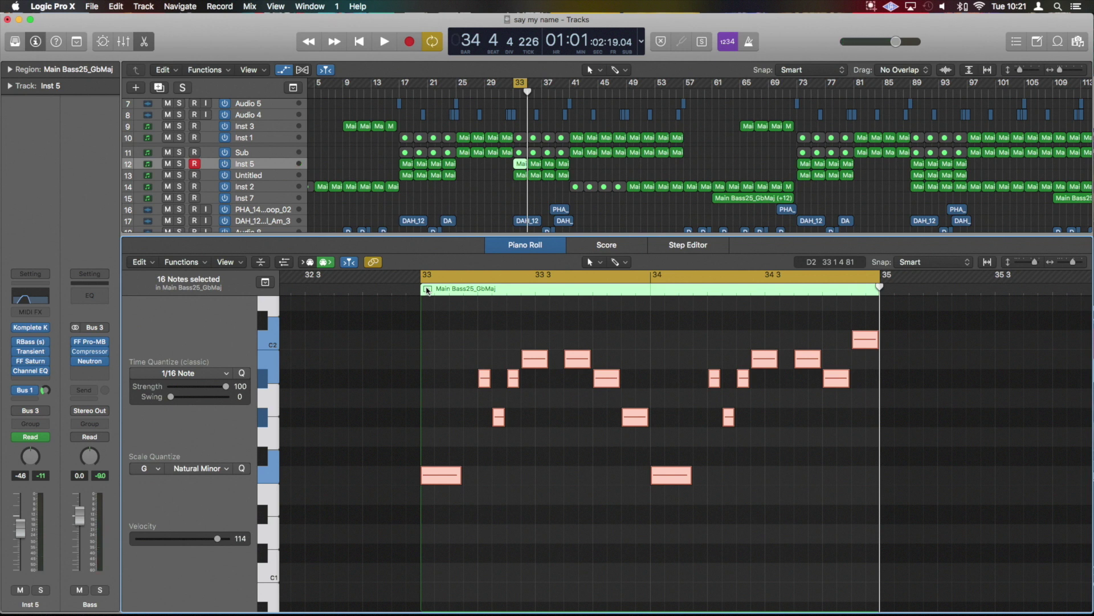
scroll(428, 290, "right", 3)
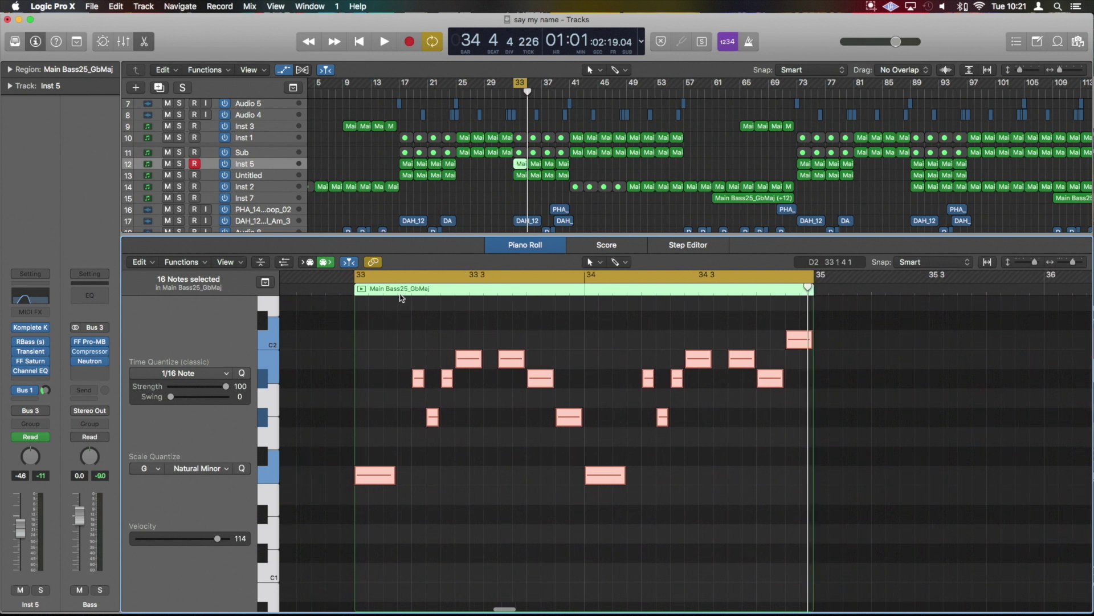
scroll(427, 290, "left", 5)
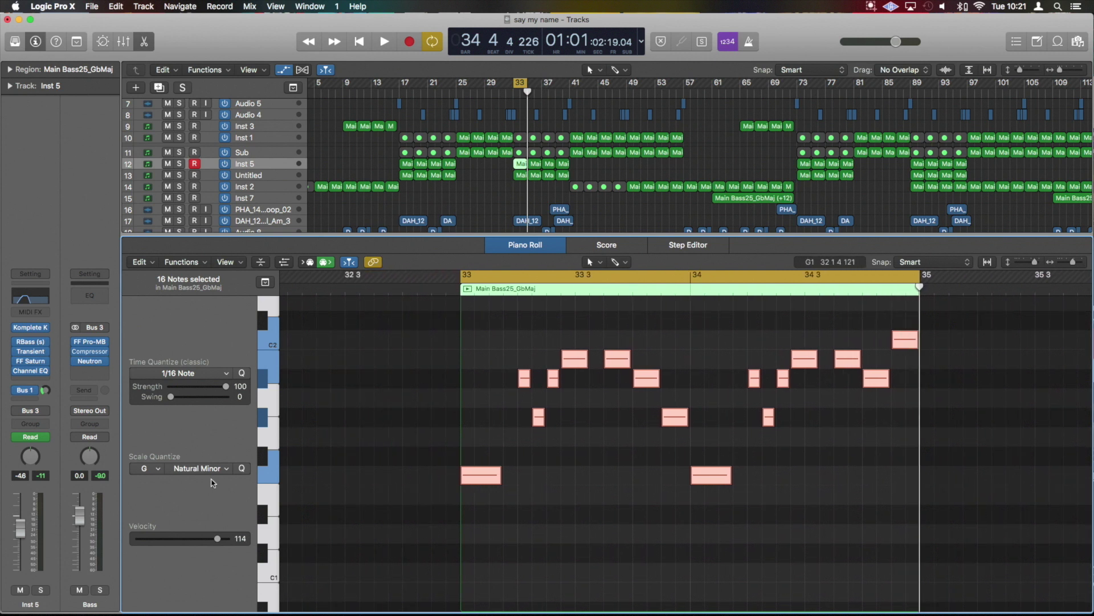
Step: Apply Scale Quantize to the bass notes and browse the scale type list without changing it
left_click(242, 468)
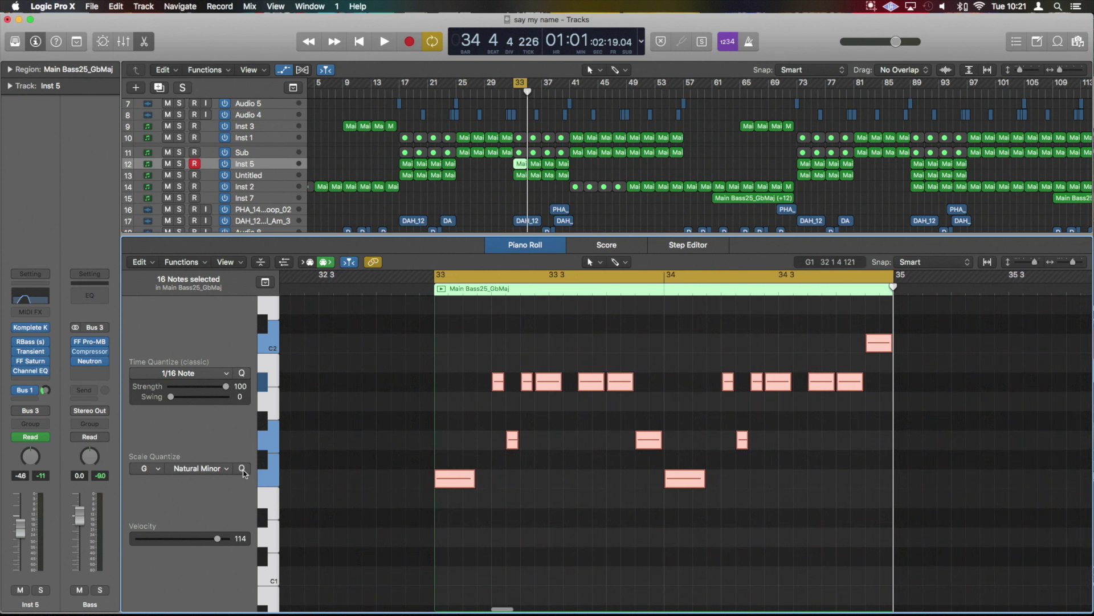
left_click(242, 469)
left_click(214, 469)
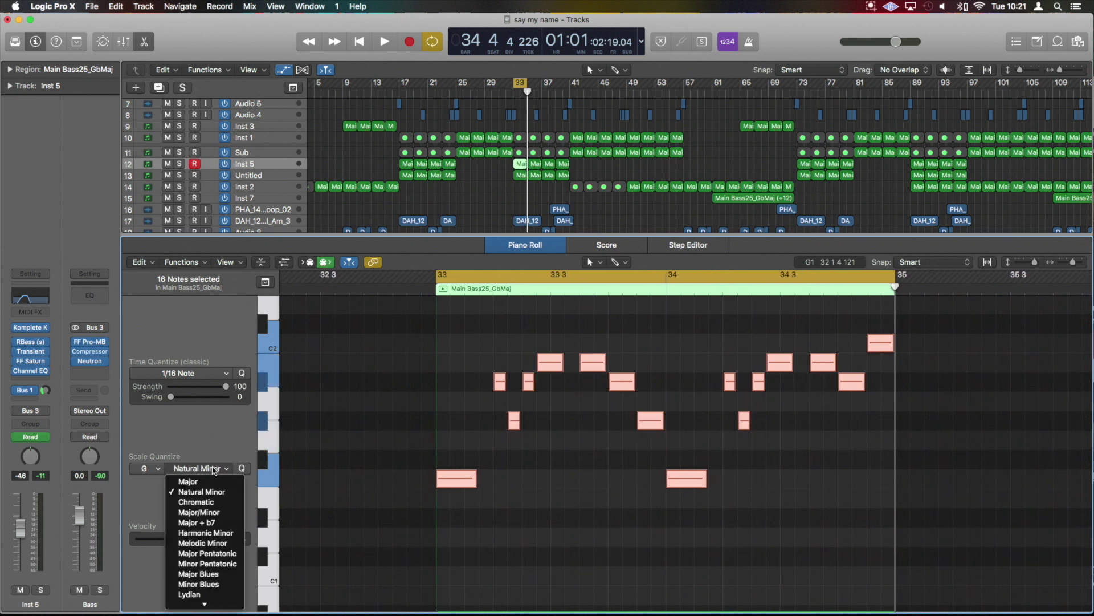
mouse_move(211, 604)
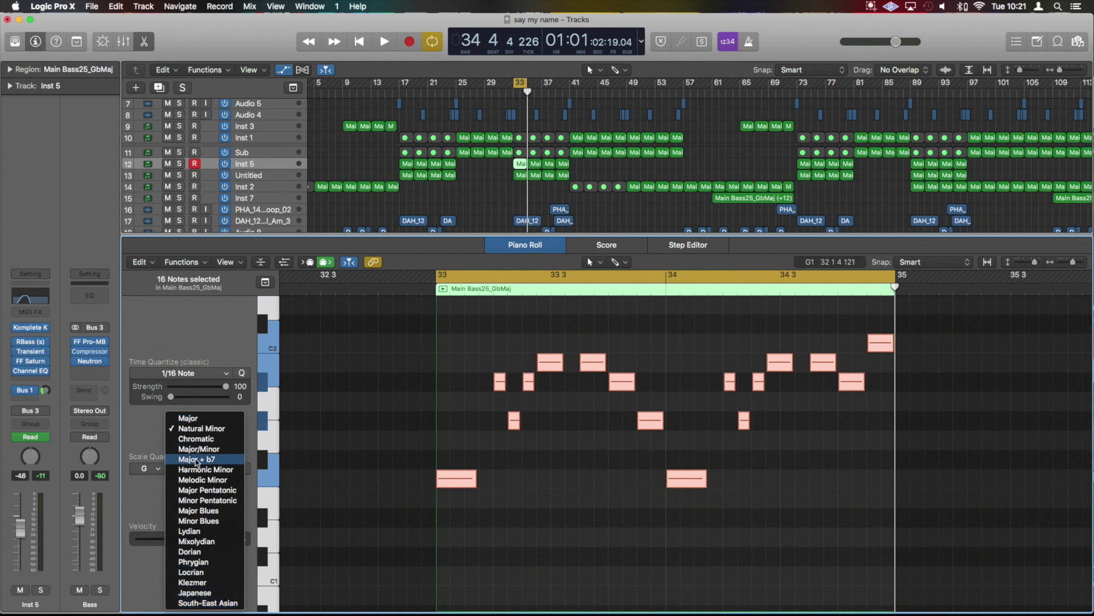
left_click(159, 494)
Step: Snap the notes to G Major, then undo so they keep their original pitches
left_click(150, 471)
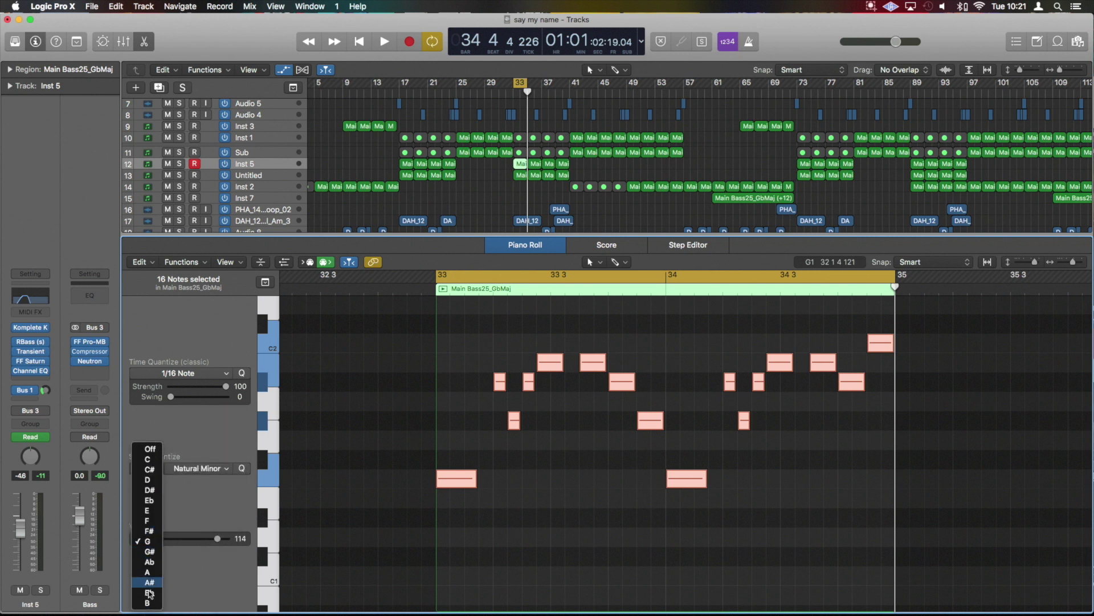
left_click(188, 496)
left_click(217, 468)
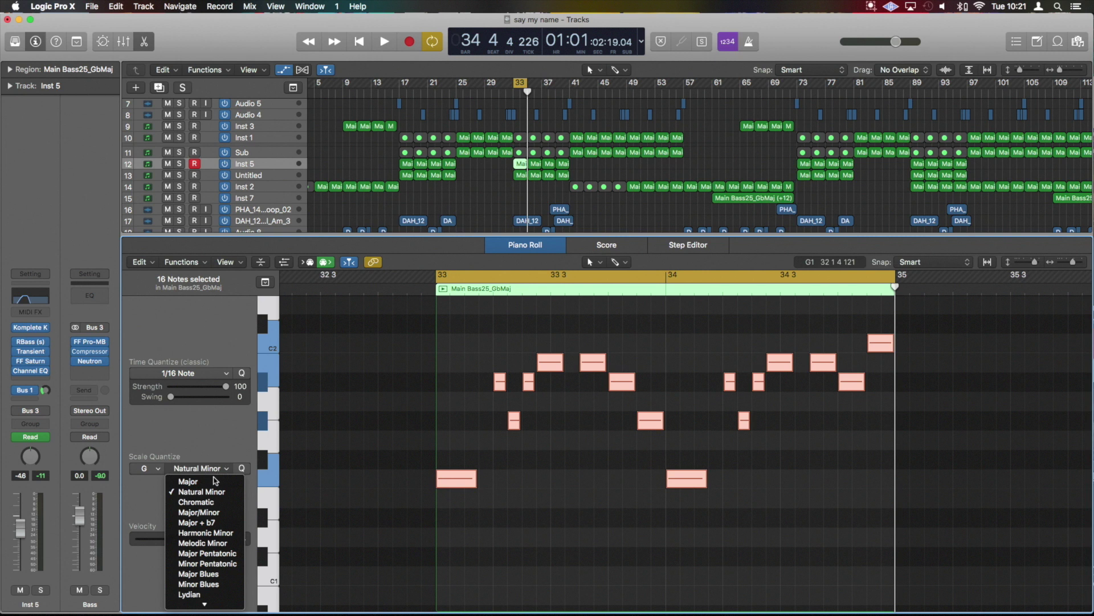
left_click(213, 483)
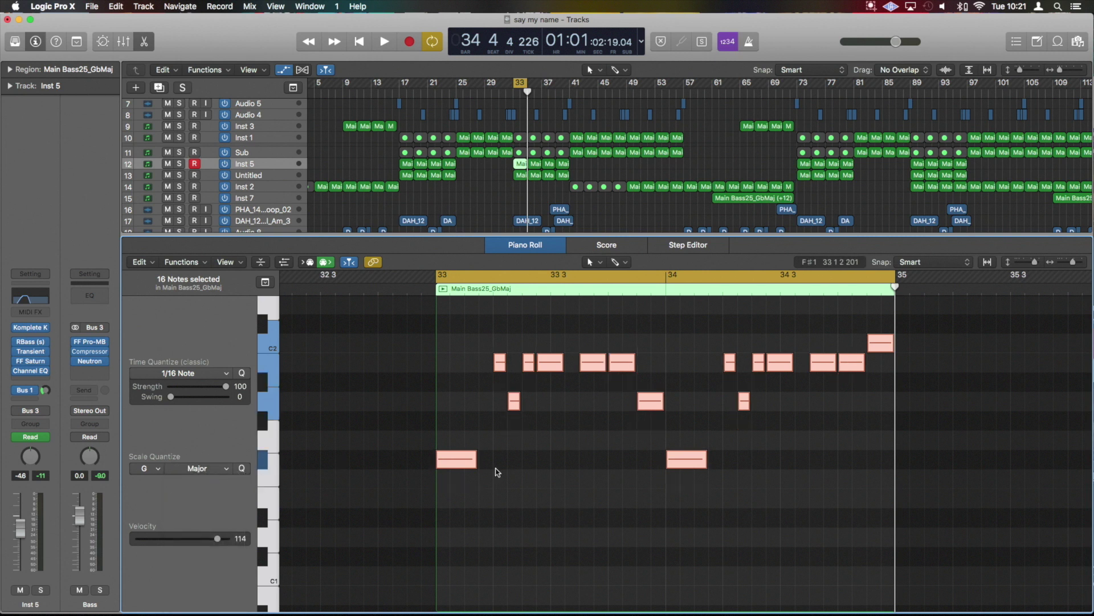
key("super+z")
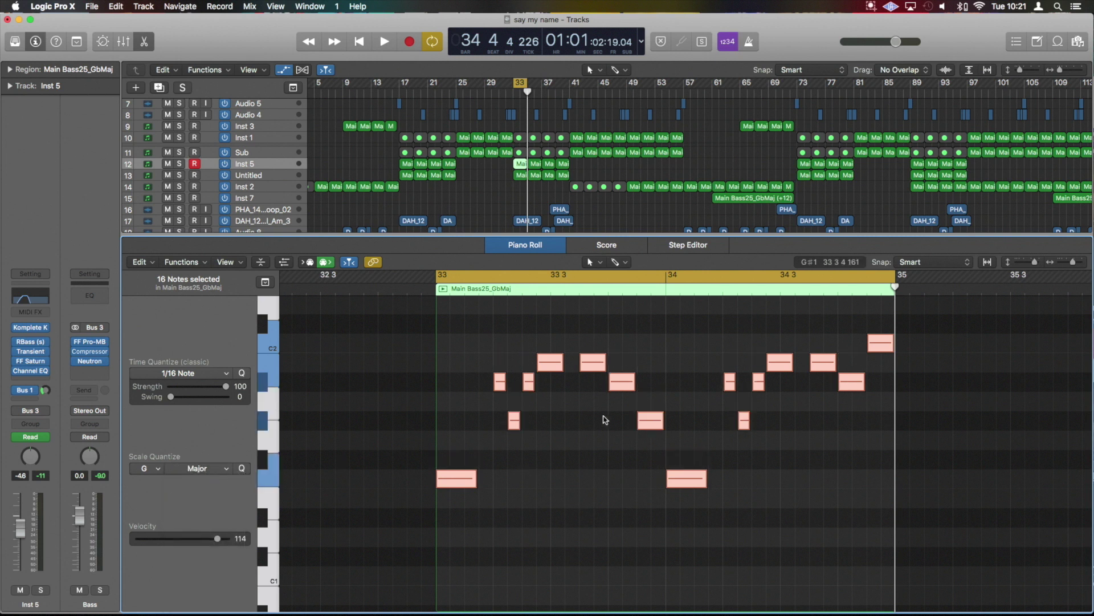
left_click(603, 416)
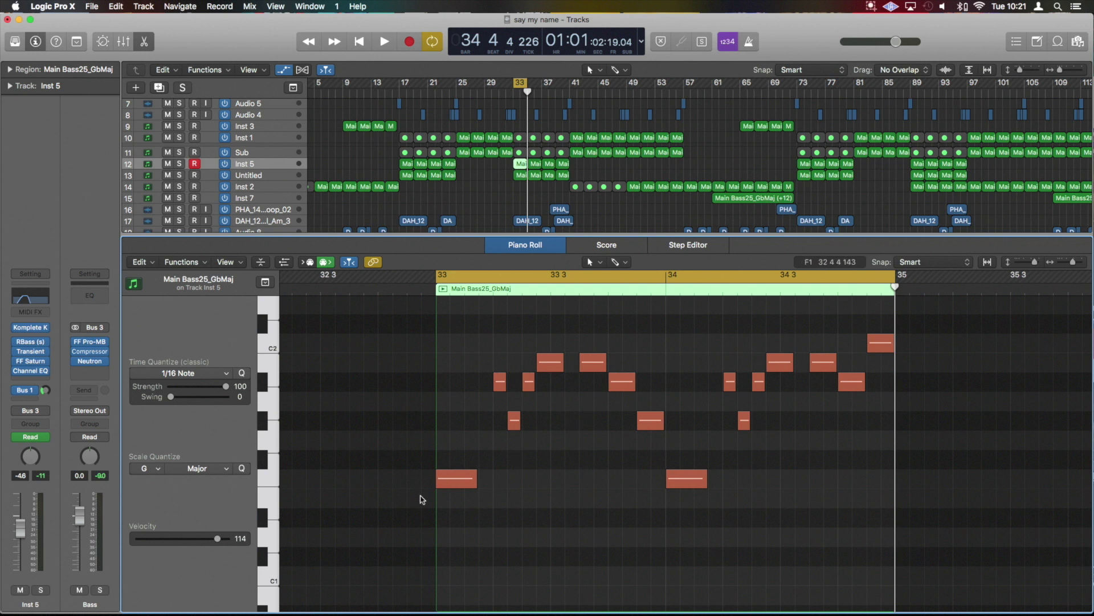
Step: Select all 16 bass notes and lower their velocity with the Velocity slider
left_click_drag(940, 528, 388, 321)
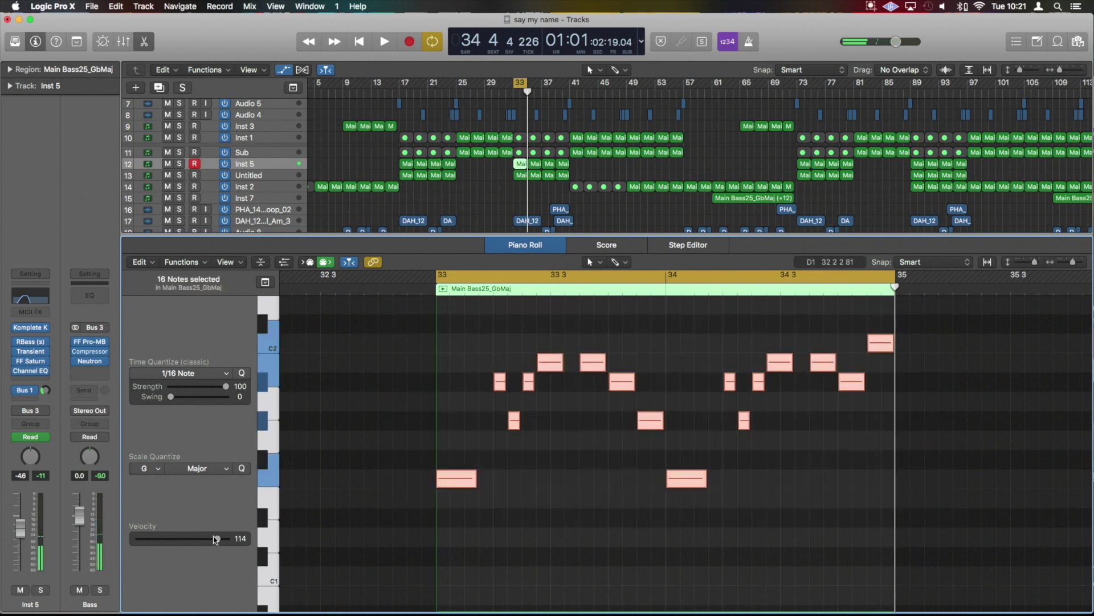
mouse_move(218, 538)
left_mouse_down()
mouse_move(143, 540)
mouse_move(211, 542)
mouse_move(200, 542)
left_mouse_up()
left_click(479, 520)
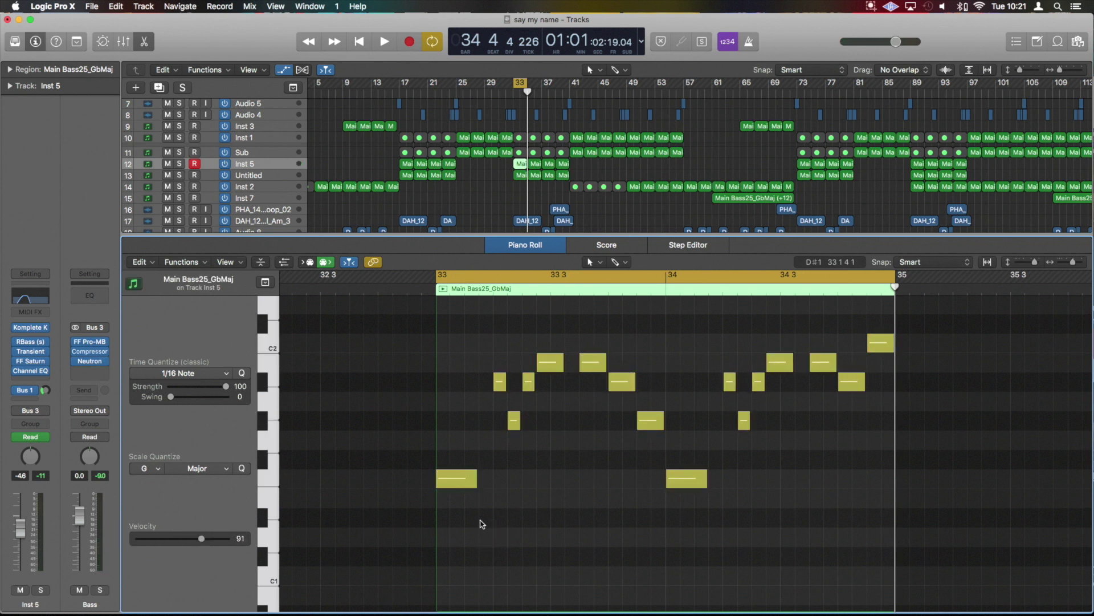
Step: Set the first low note at bar 33 to velocity 91, then revert the notes to 114
left_click_drag(495, 520, 442, 467)
left_click_drag(202, 538, 168, 539)
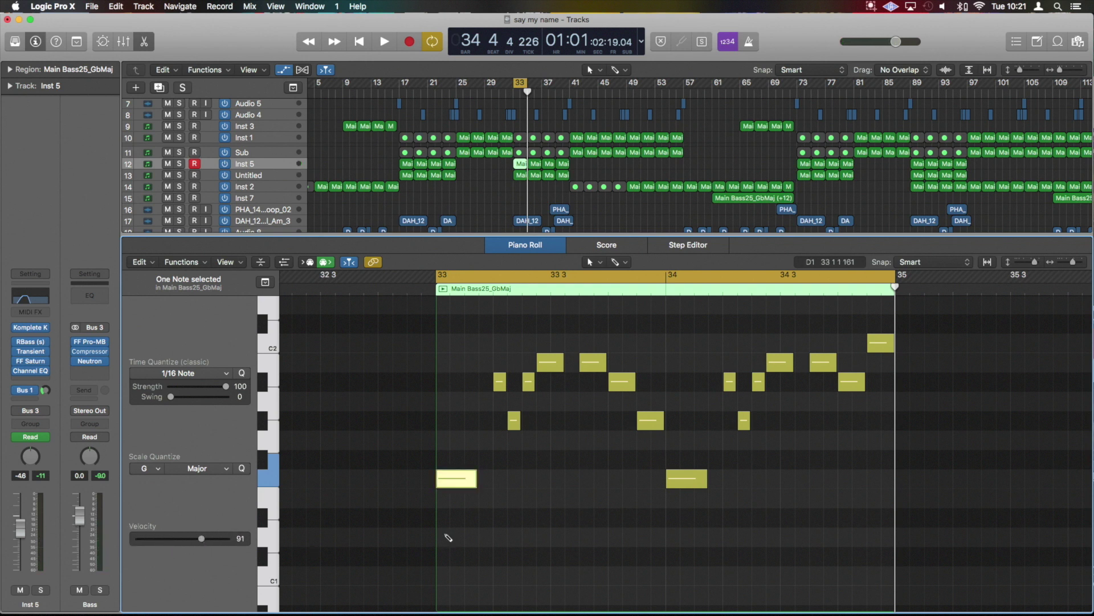
key("super+a")
left_click(548, 479)
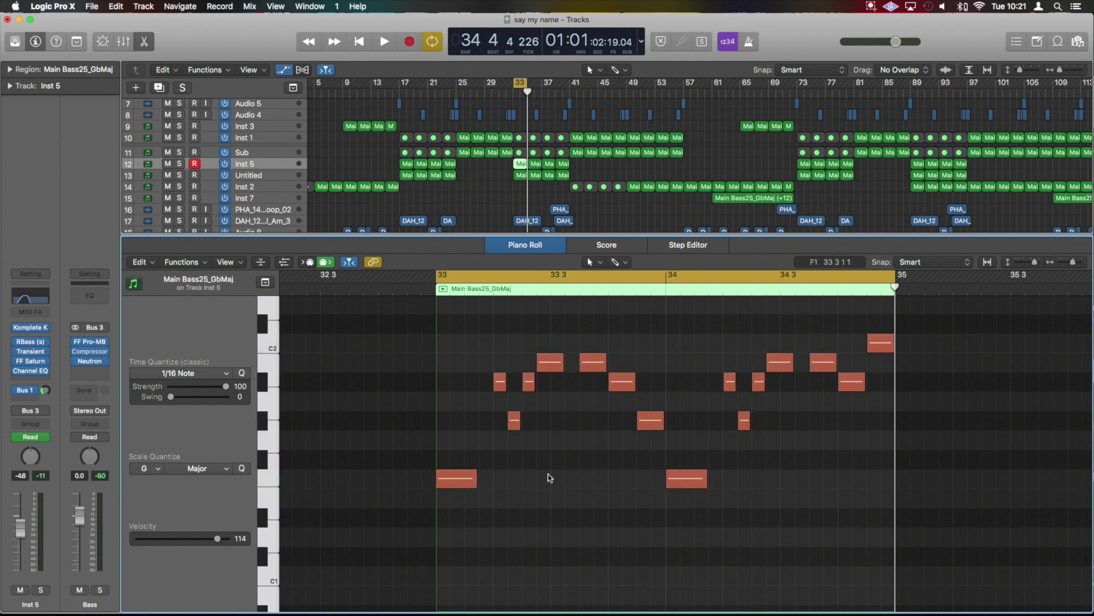
Step: Raise the first note's velocity toward 127 with the Velocity Tool, undo to 114, and restore the Pointer Tool
key("t")
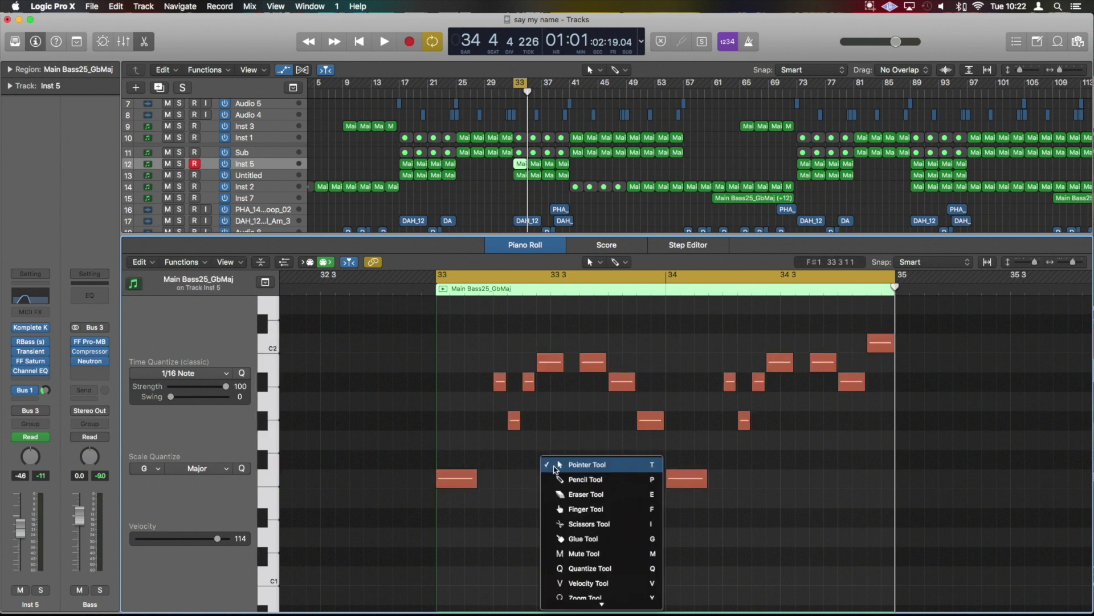
key("v")
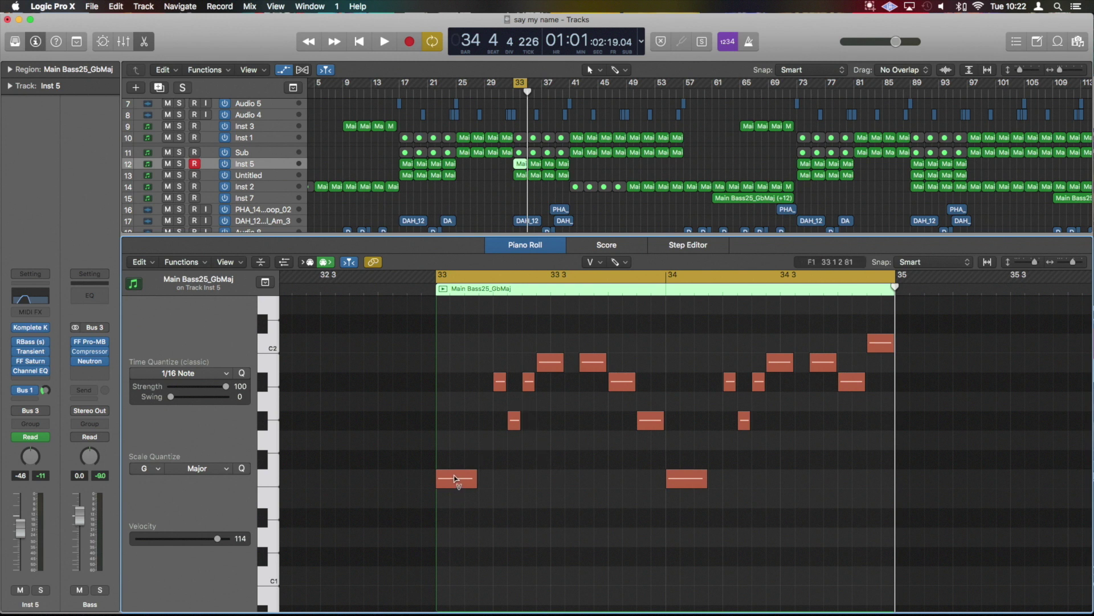
left_click_drag(456, 477, 460, 381)
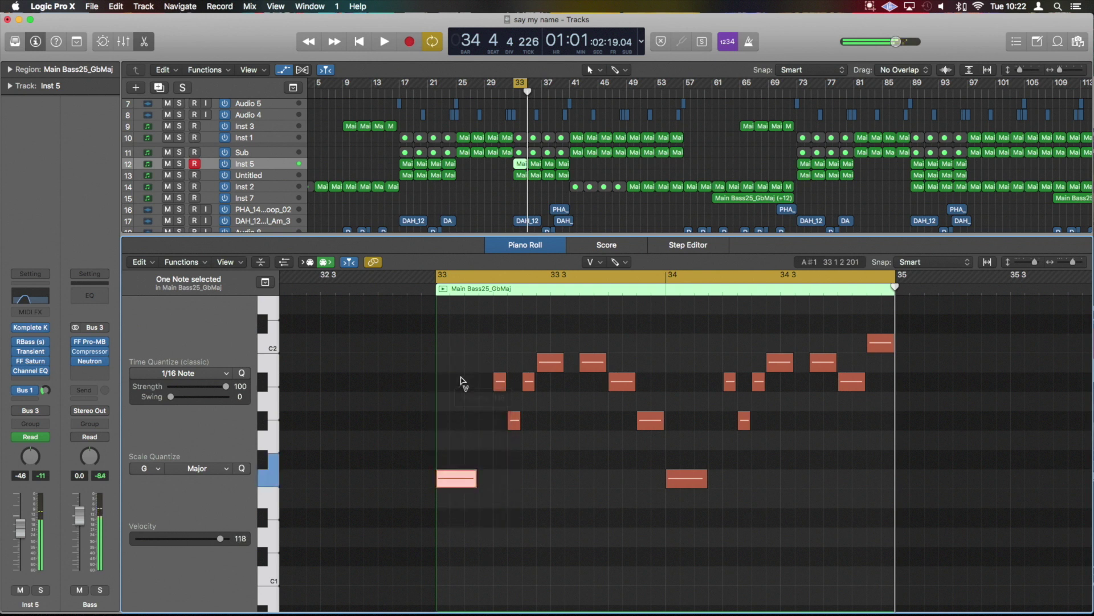
key("super+z")
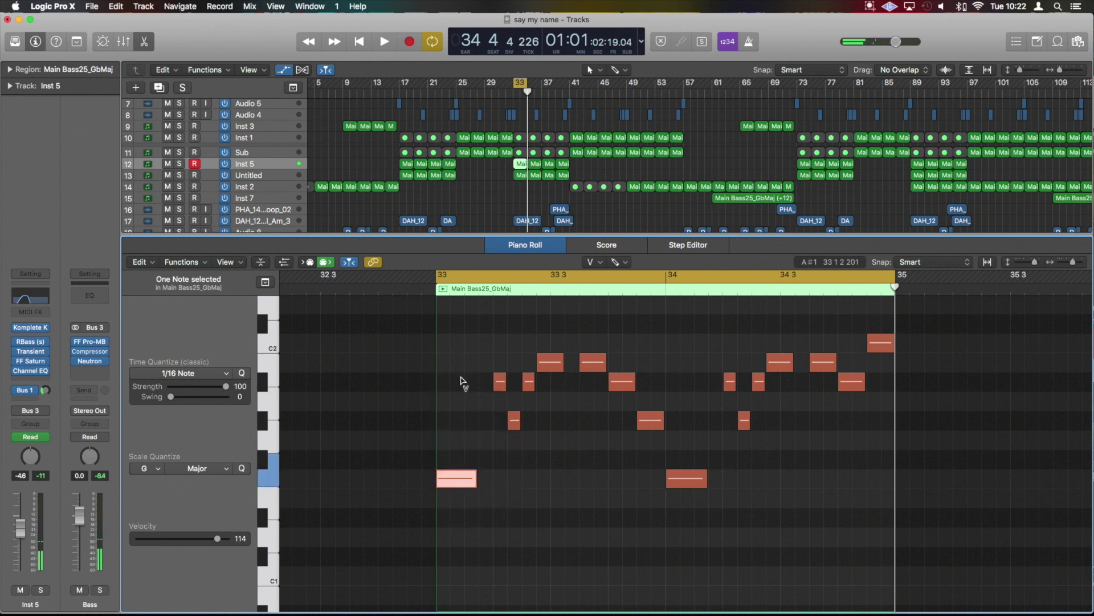
key("t")
key("t")
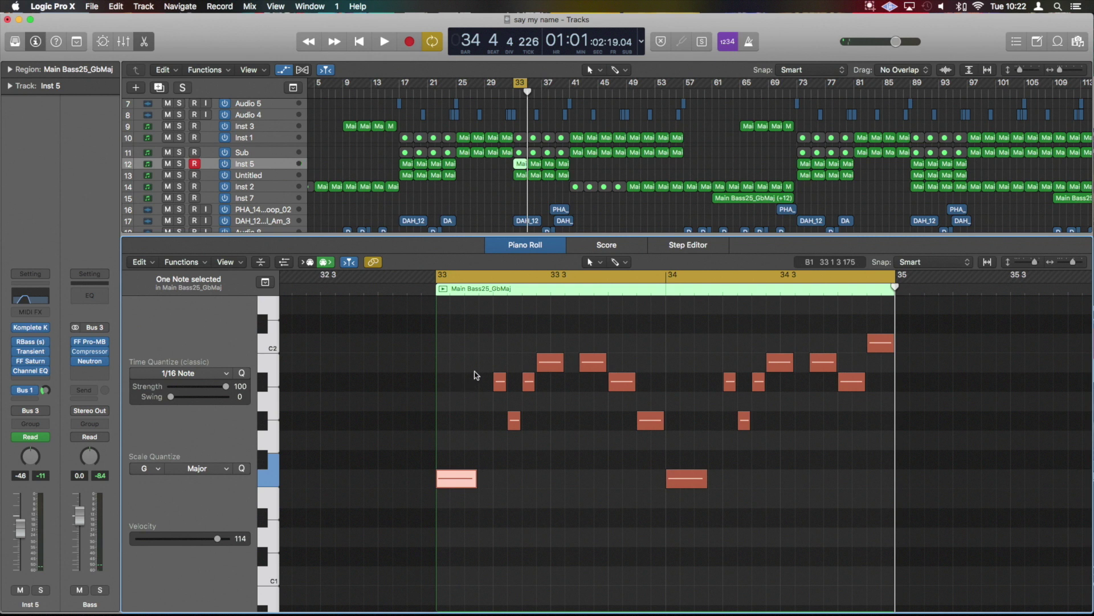
Step: Select all 16 bass notes and set Time Quantize to 1/16 Swing E
left_click(565, 453)
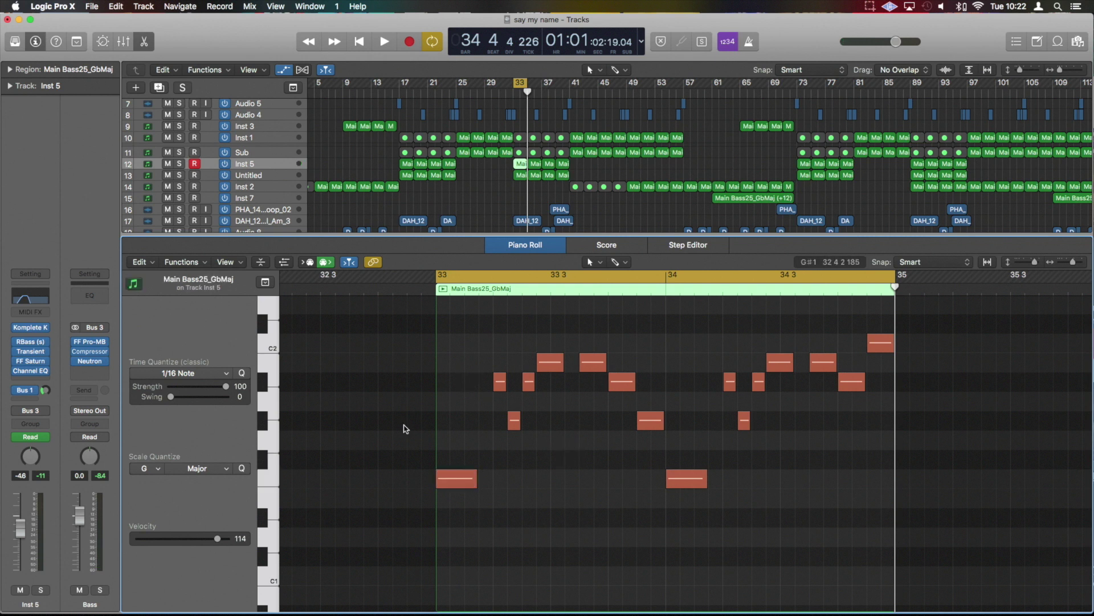
left_click_drag(942, 534, 423, 325)
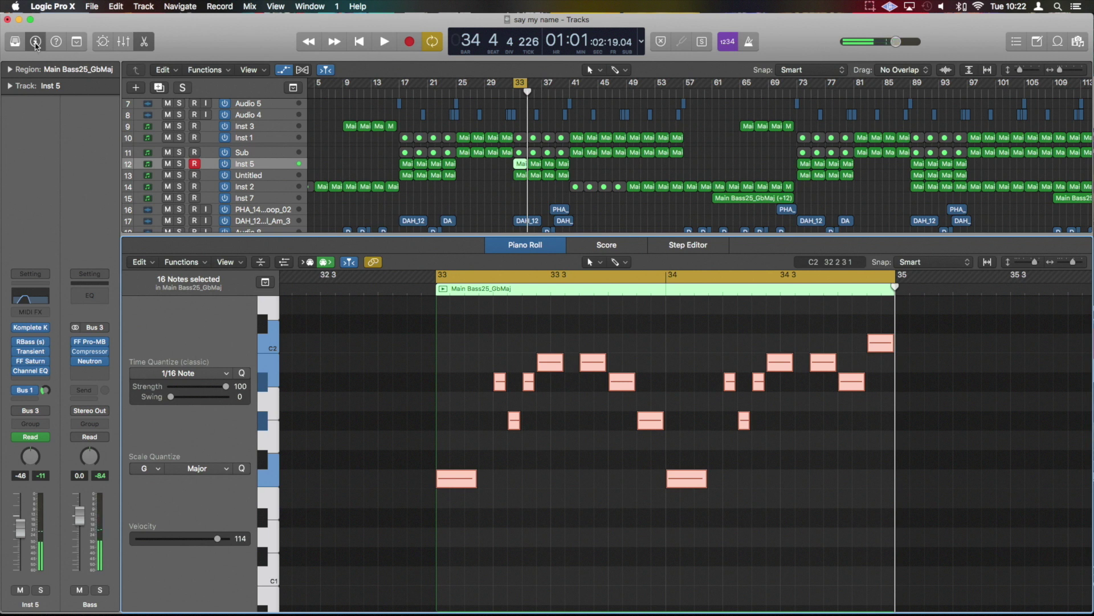
left_click(10, 69)
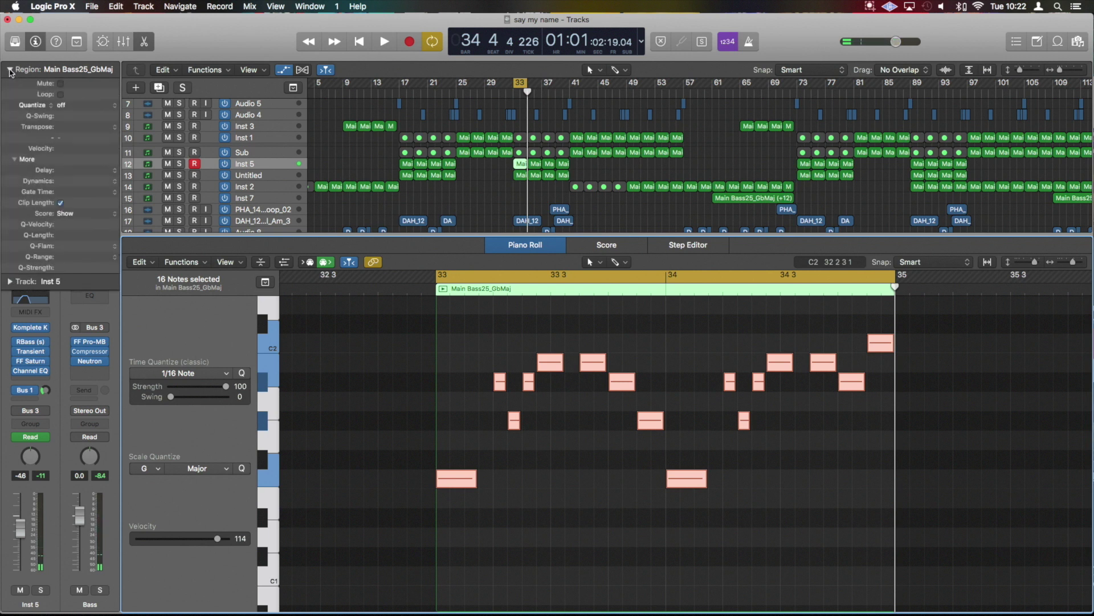
left_click(227, 375)
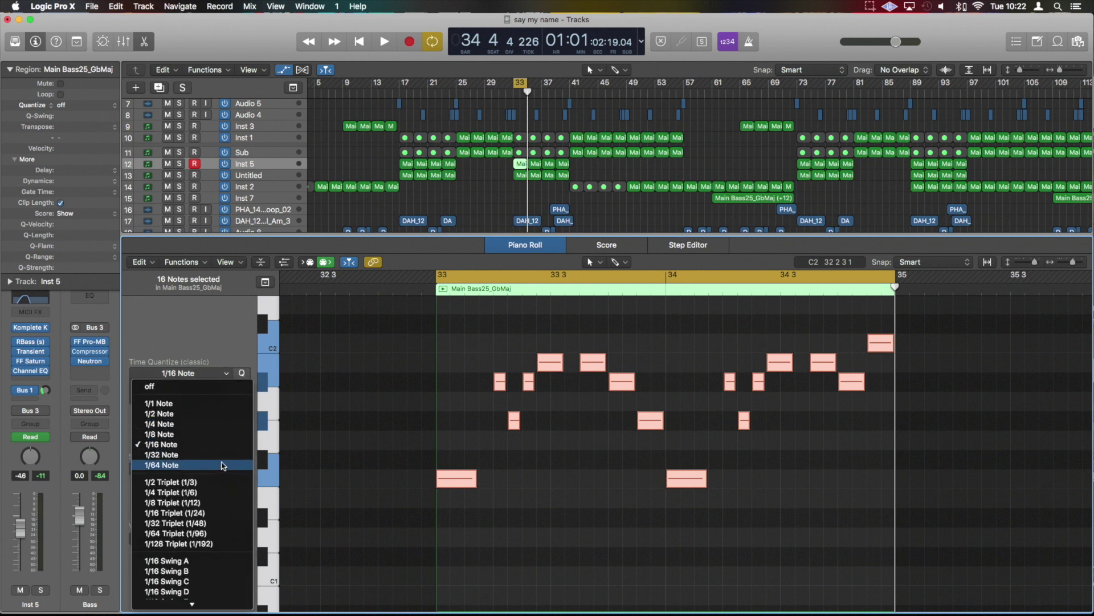
scroll(213, 532, "down", 3)
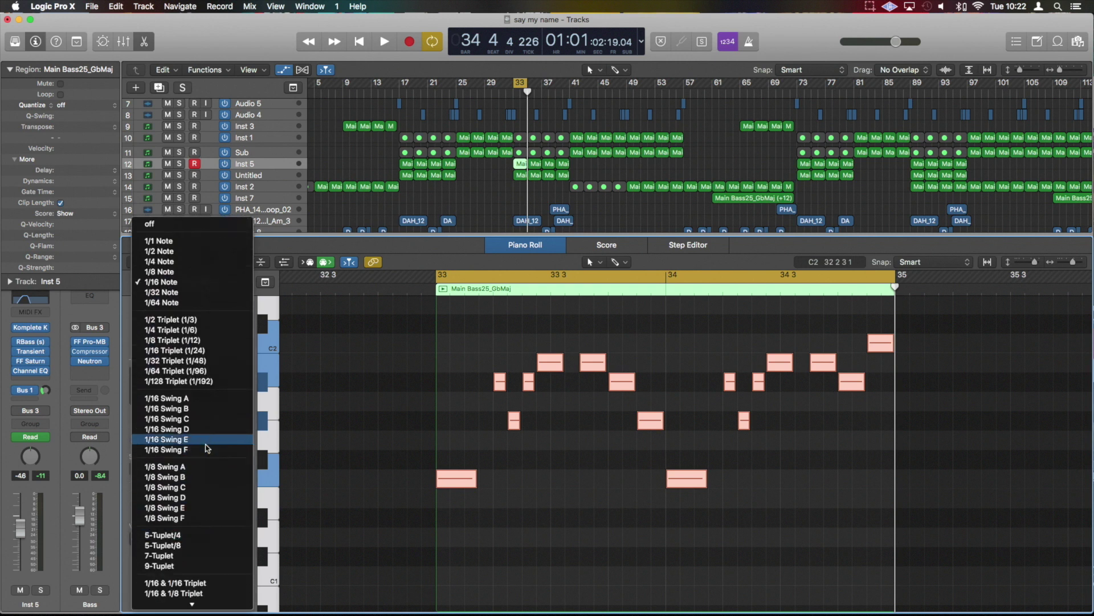
left_click(206, 444)
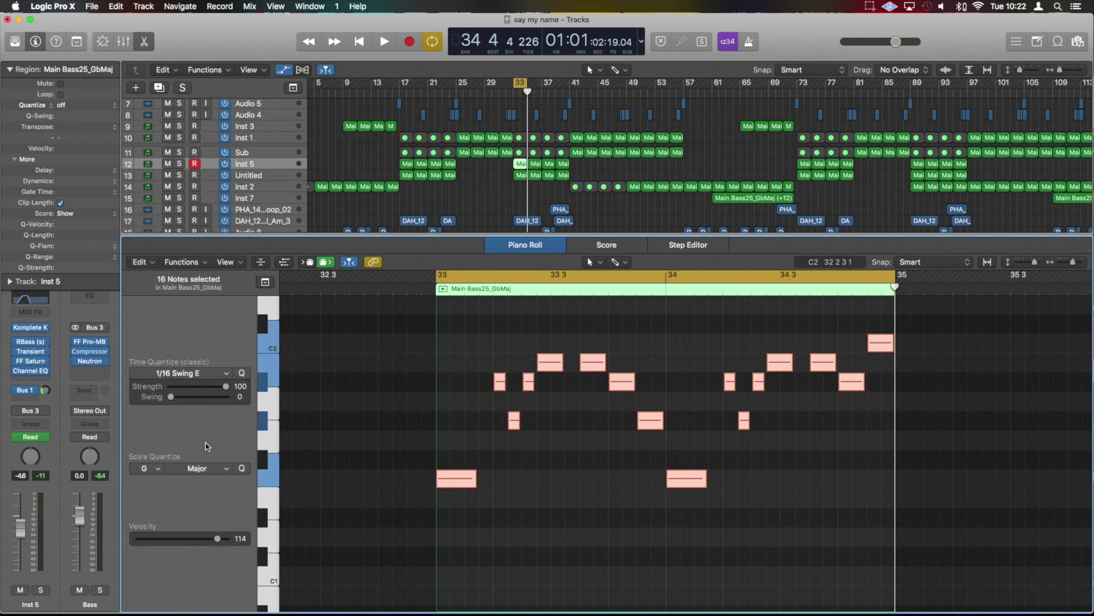
Step: Try 1/16 Swing E as region quantize and undo it, then hide the inspector and fit the region
left_click(67, 106)
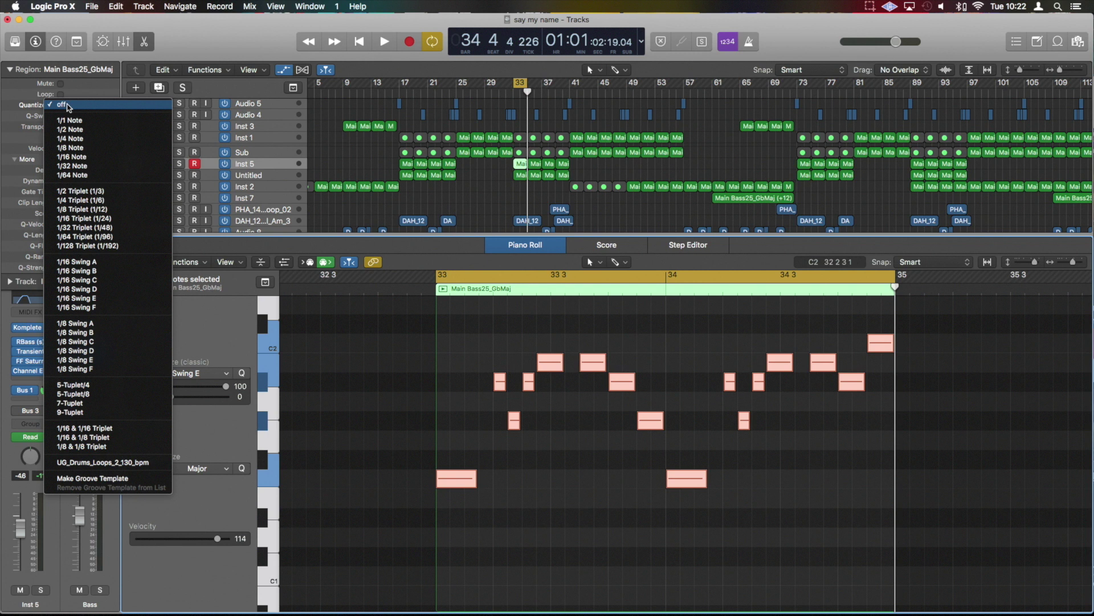
left_click(119, 302)
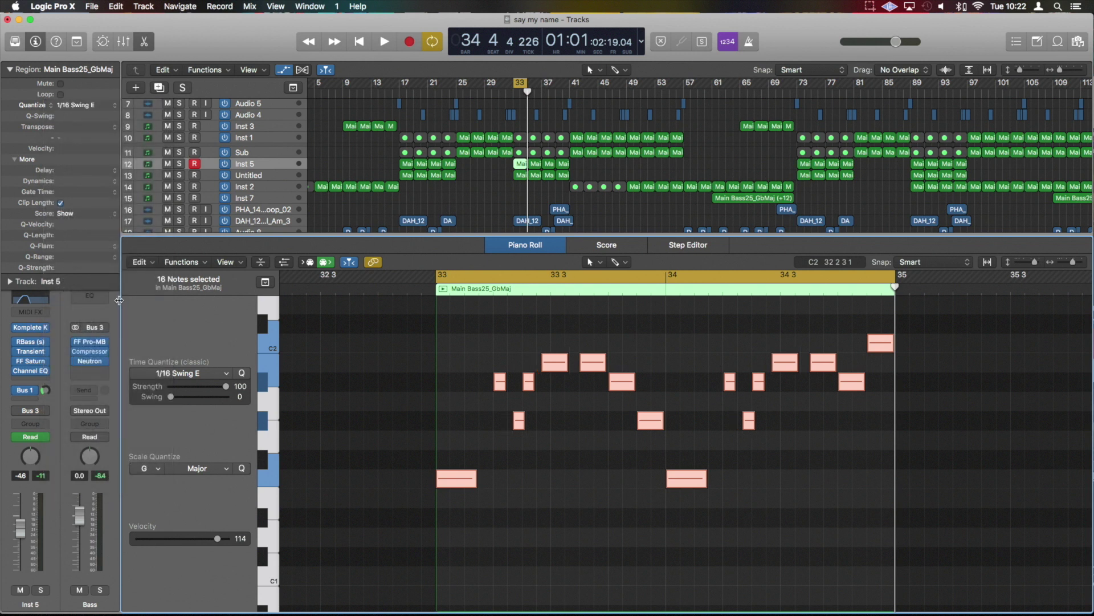
key("super+z")
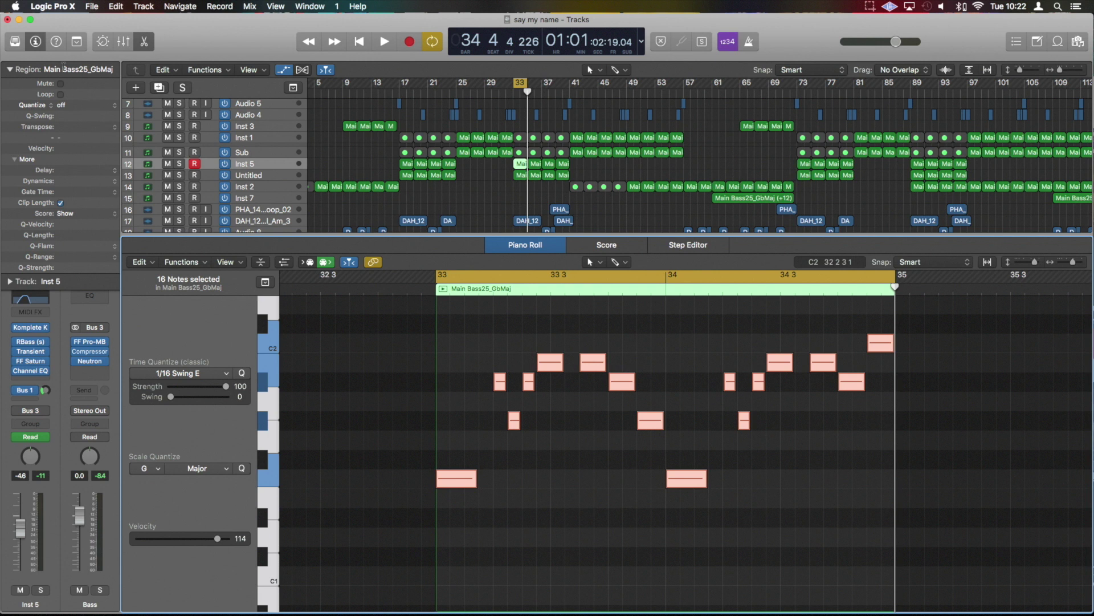
left_click(11, 70)
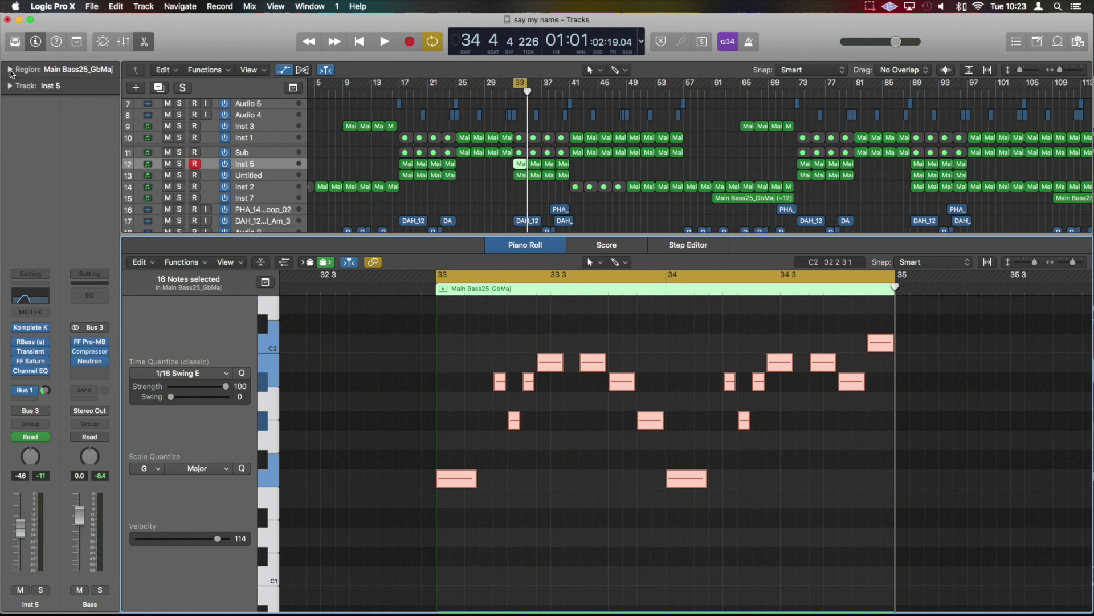
key("i")
key("i")
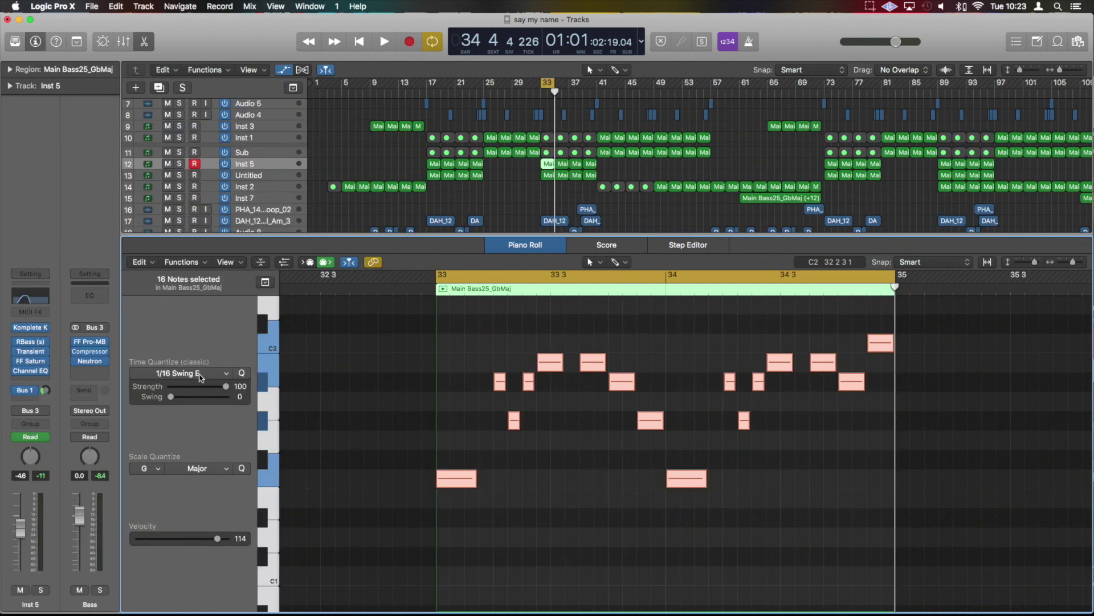
key("z")
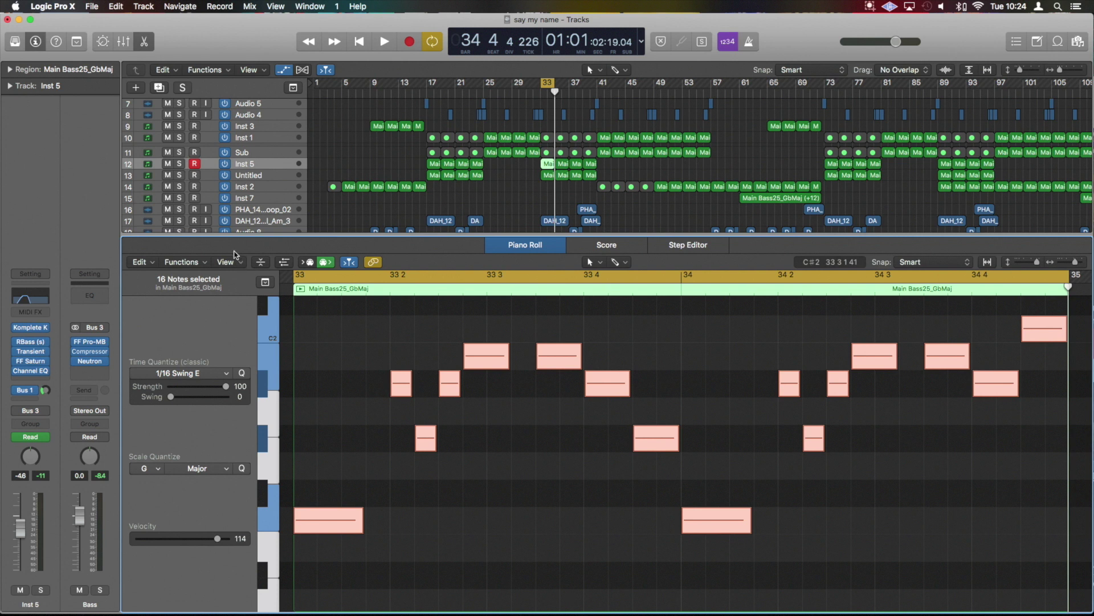
Step: Turn on Note Labels in the Piano Roll View menu so notes read like B1 | 114
left_click(240, 265)
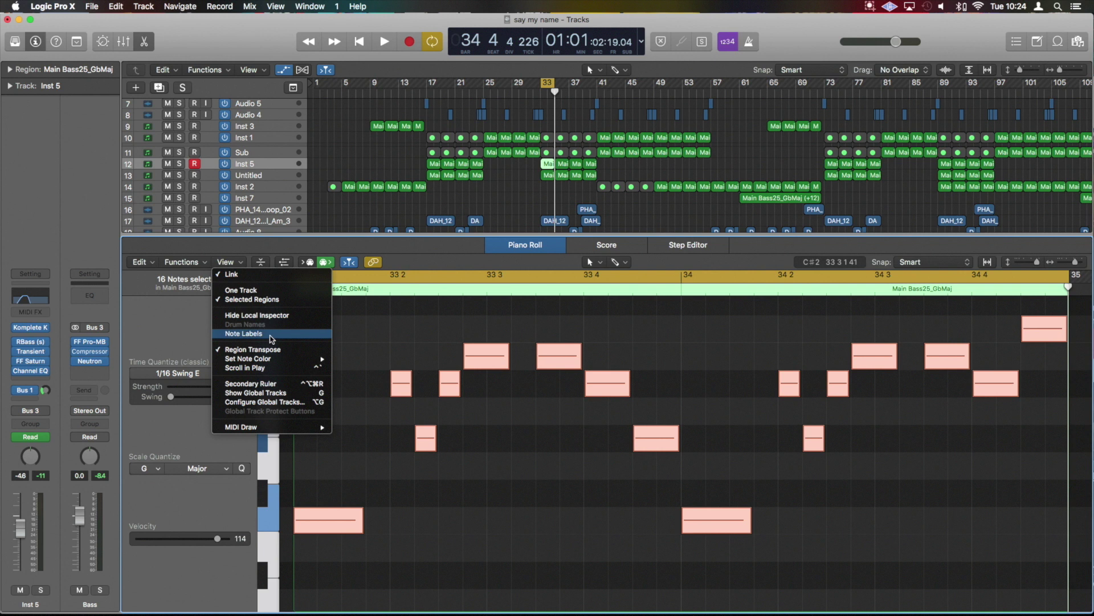
left_click(271, 338)
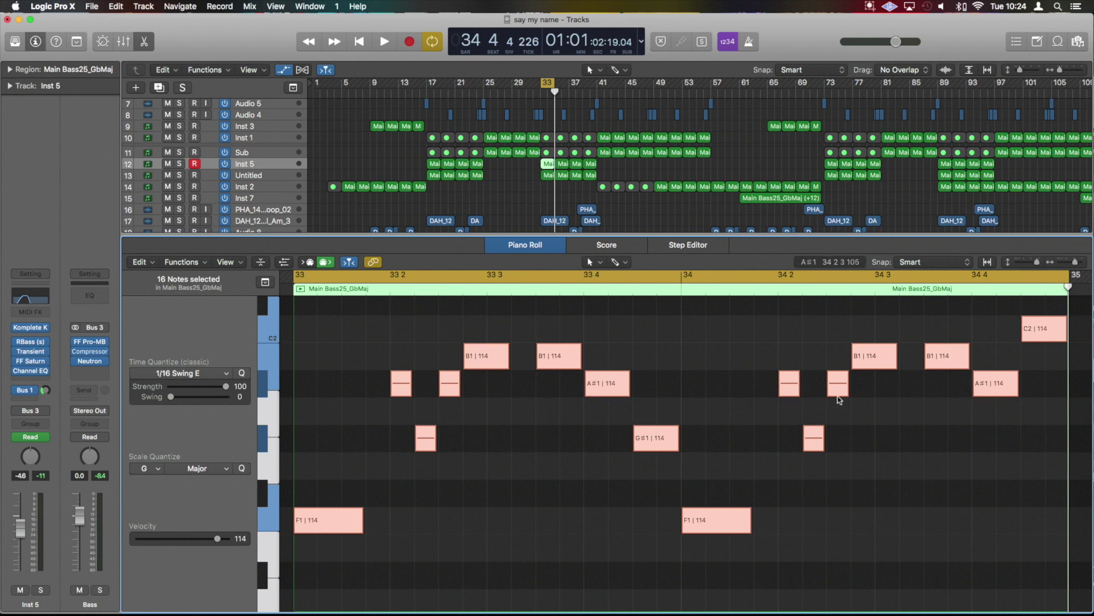
scroll(839, 399, "up", 8)
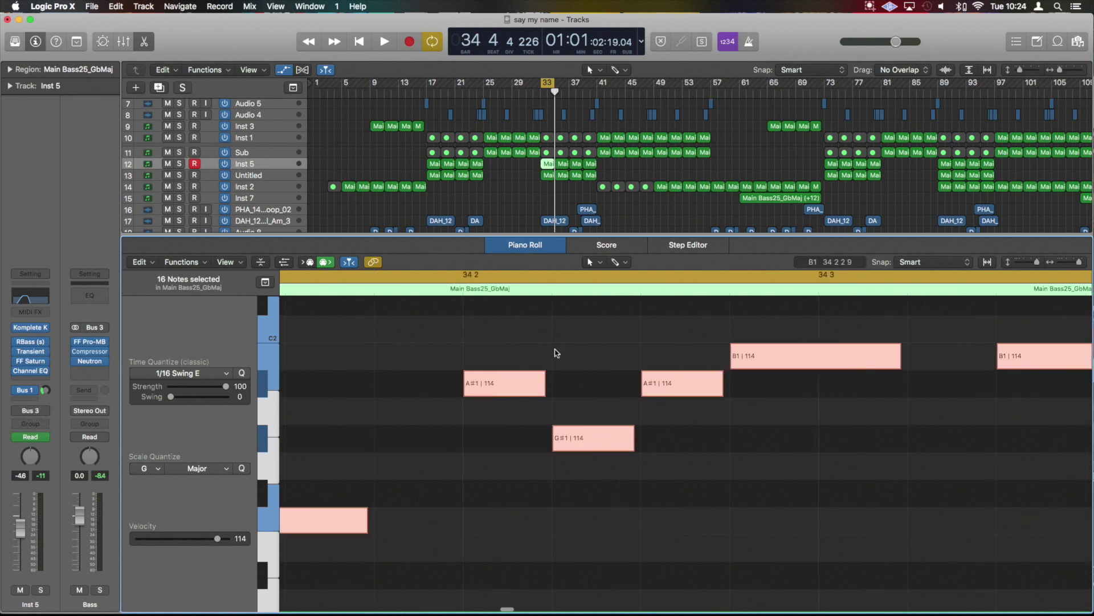
Step: Run the Humanize MIDI Transform preset with Operate Only on the 16 selected bass notes
scroll(556, 352, "down", 6)
left_click(192, 262)
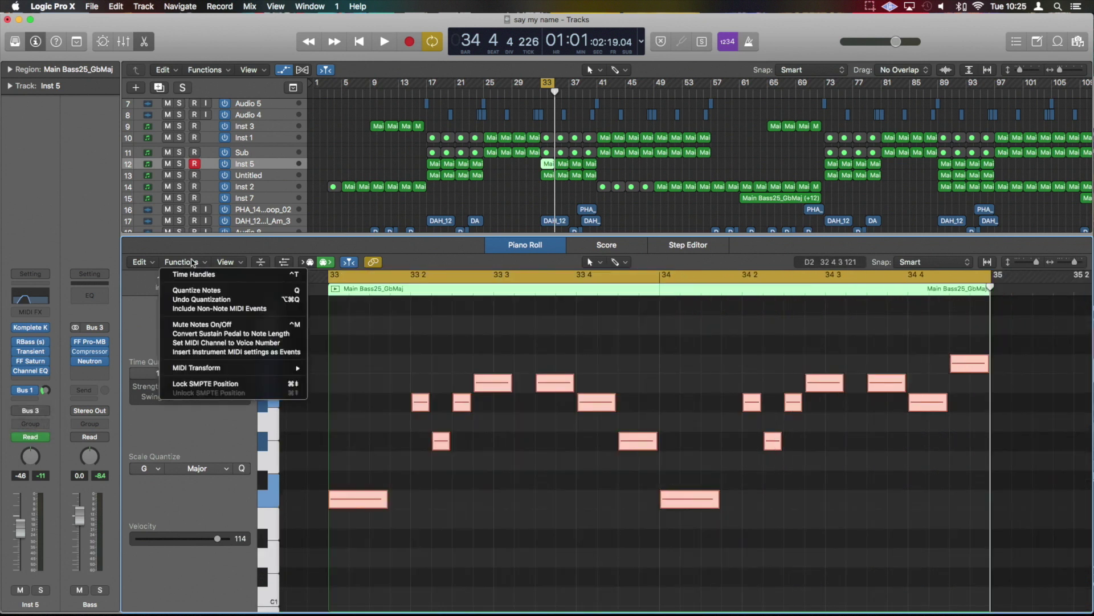
mouse_move(230, 369)
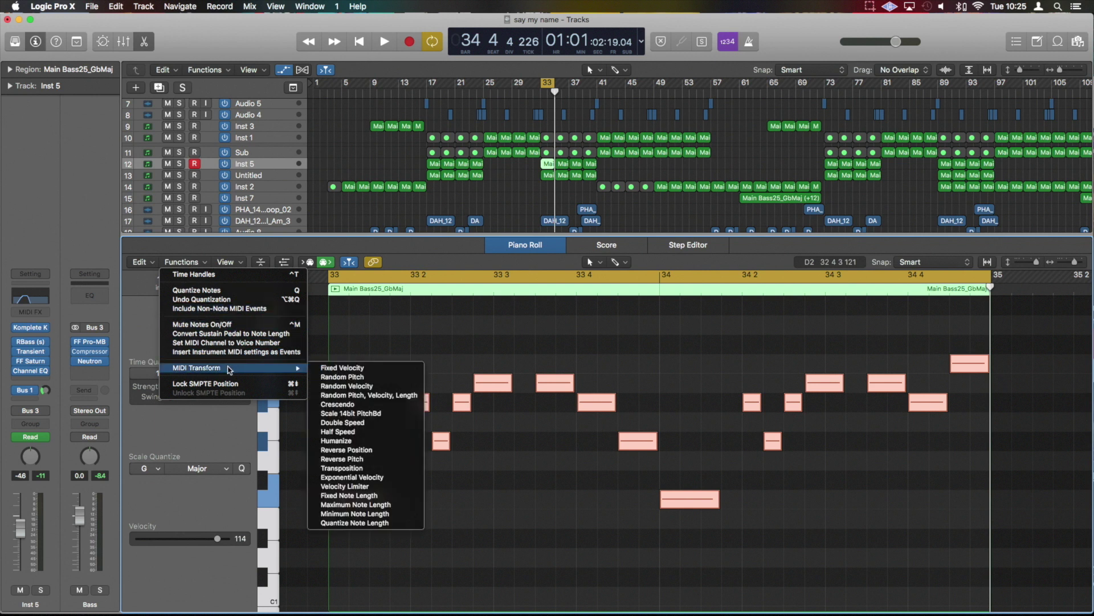
left_click(381, 445)
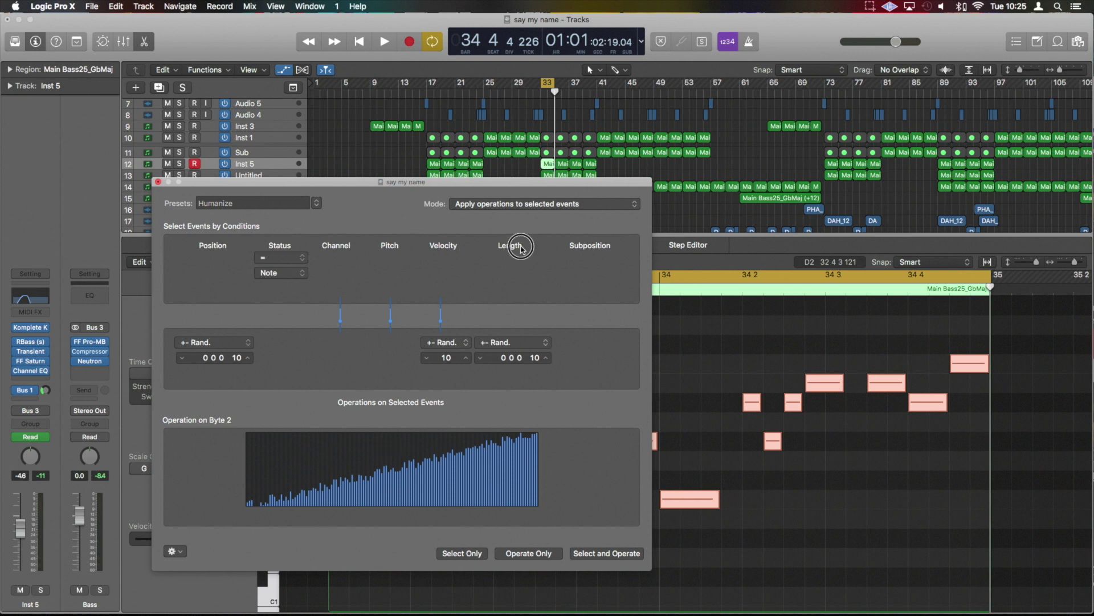
left_click(531, 554)
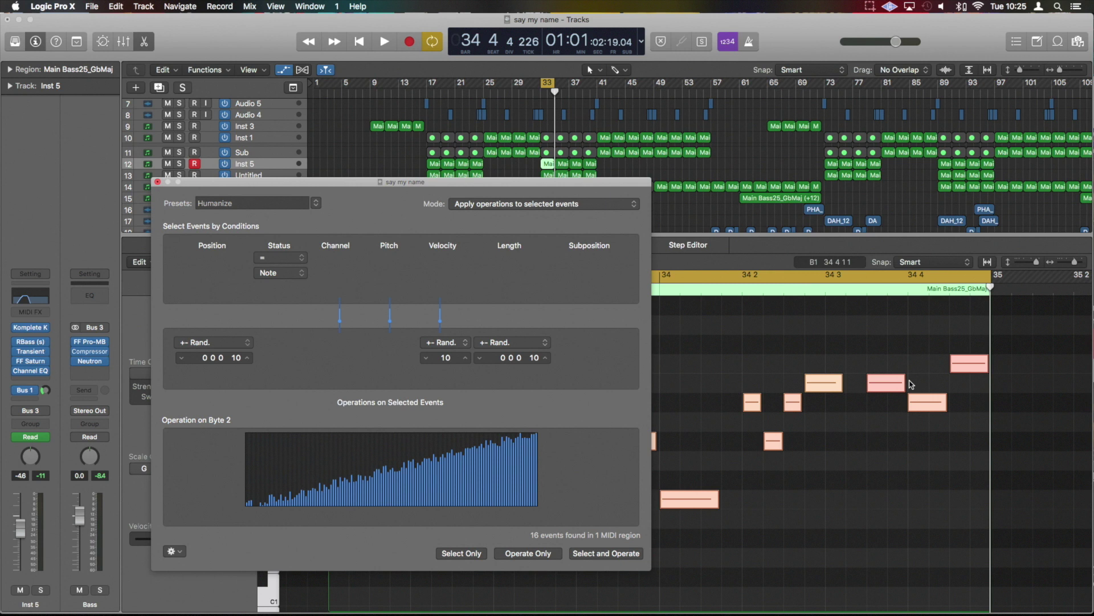
Step: Close the Transform window, play the humanized bass line, and undo the humanize back to velocity 114
left_click(158, 183)
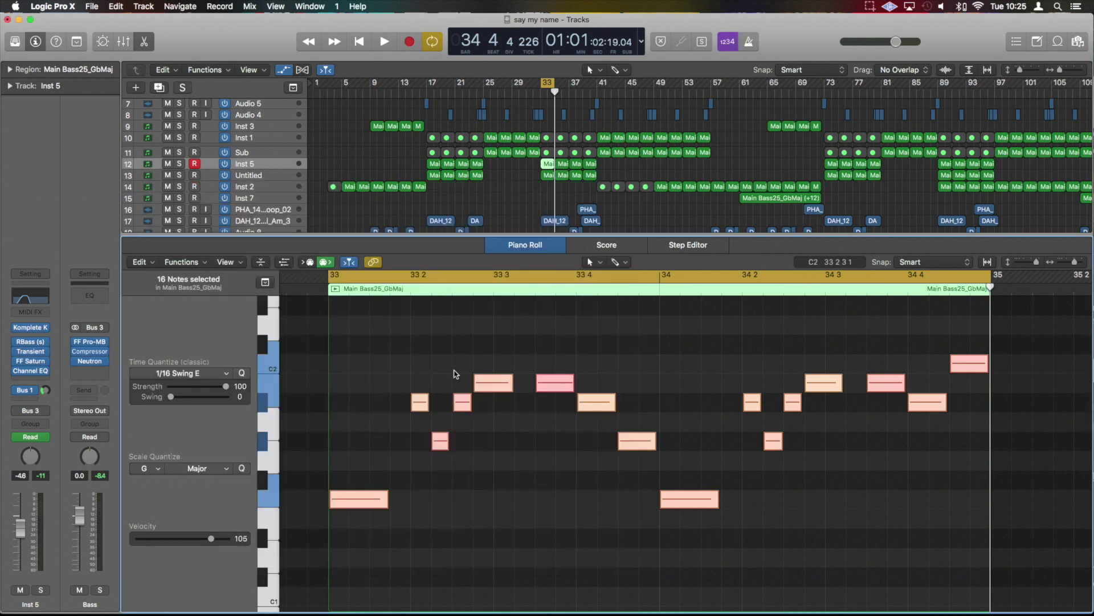
key("space")
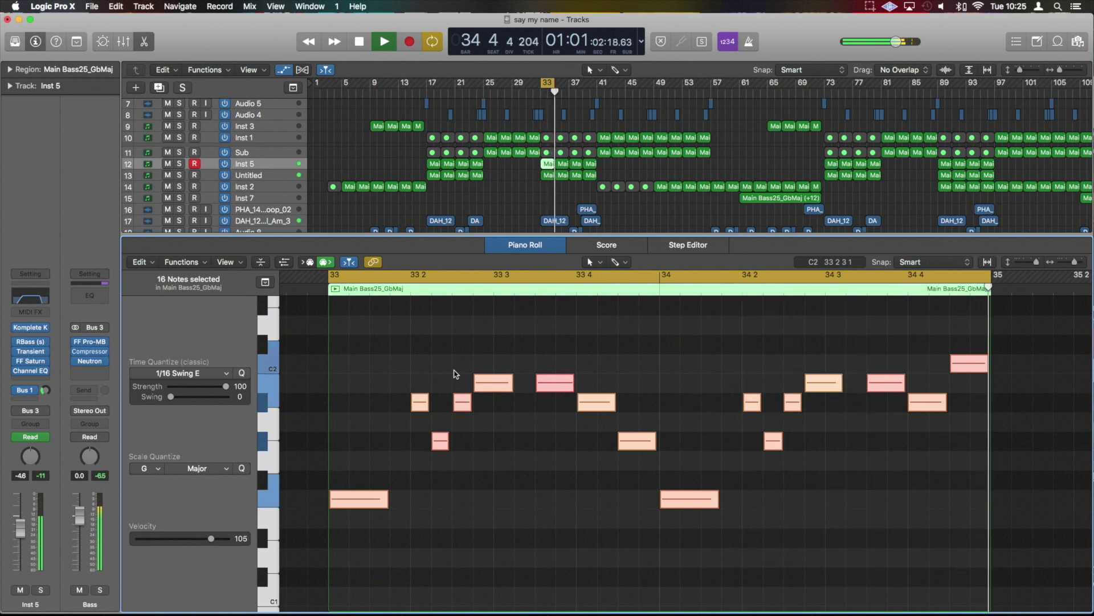
left_click(338, 291)
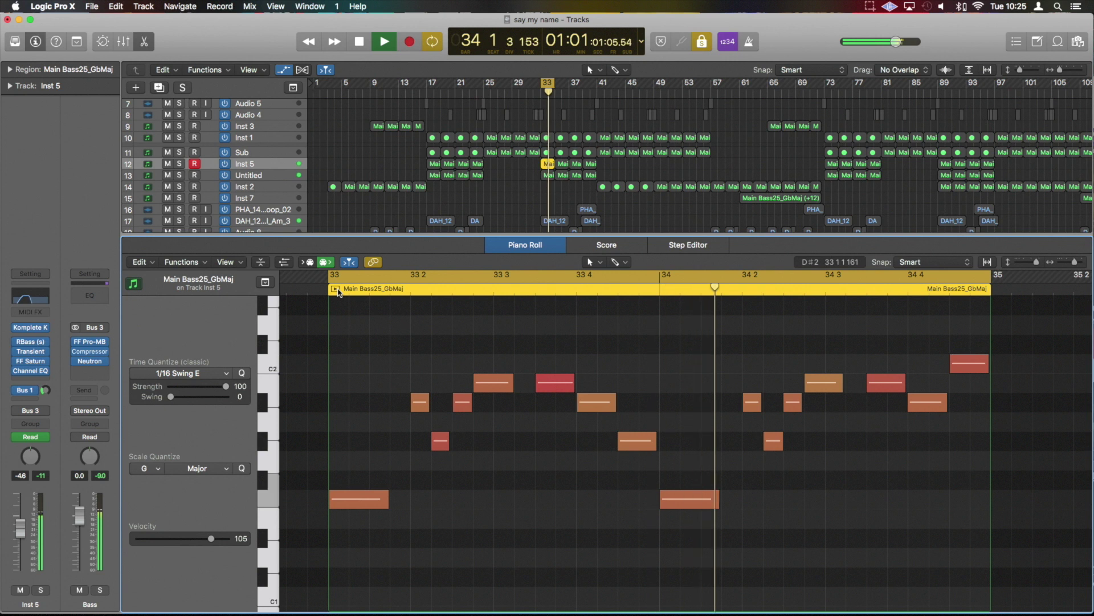
key("super+z")
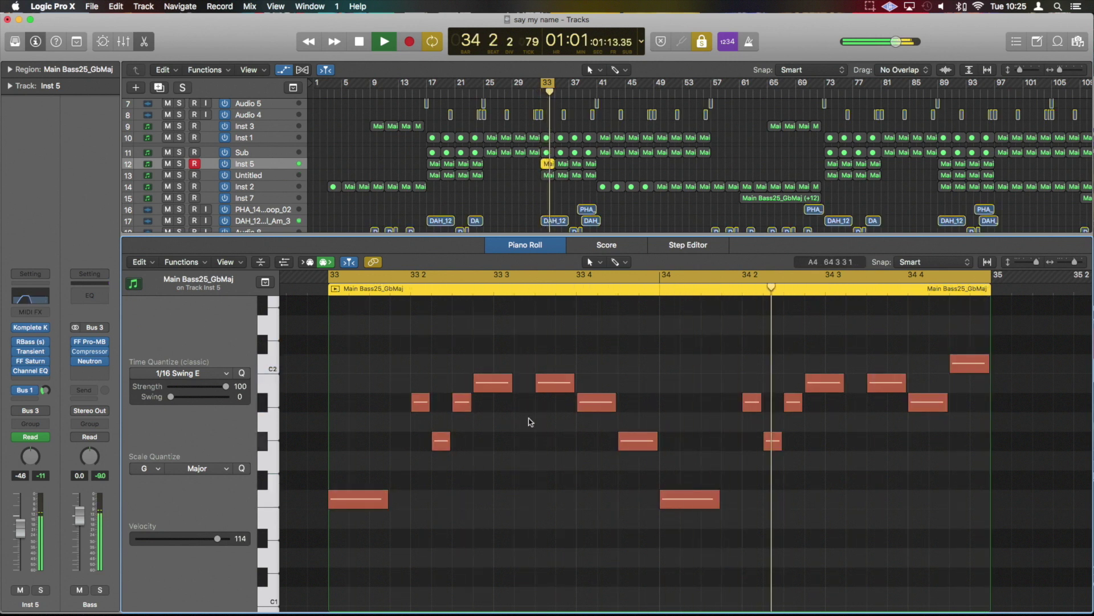
key("space")
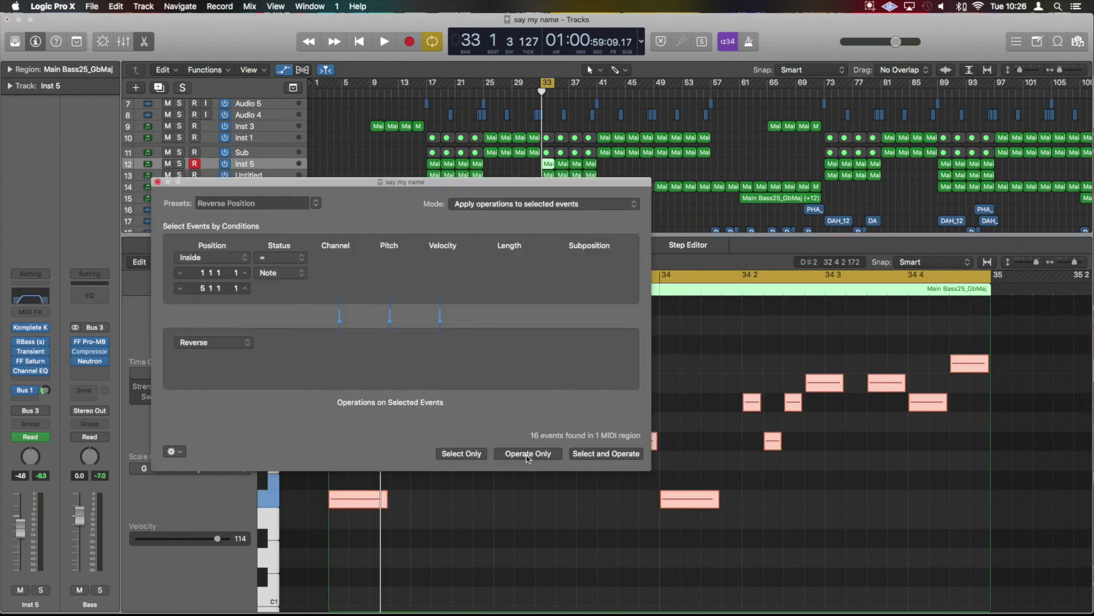
Step: Play the bass line again, close the Reverse Position transform unapplied, deselect the notes, and stop
key("space")
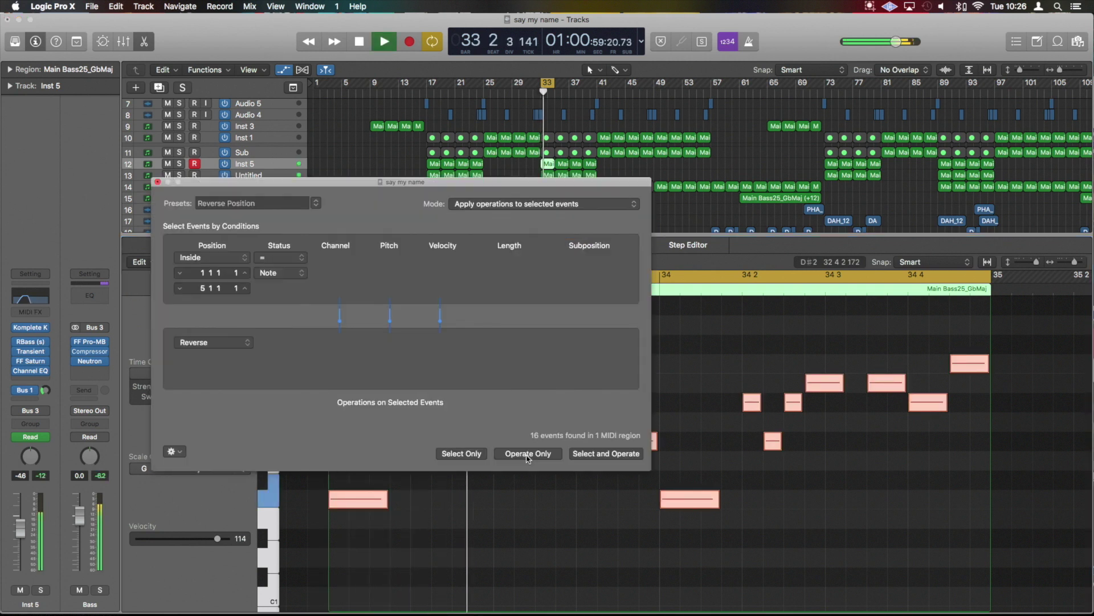
left_click(157, 182)
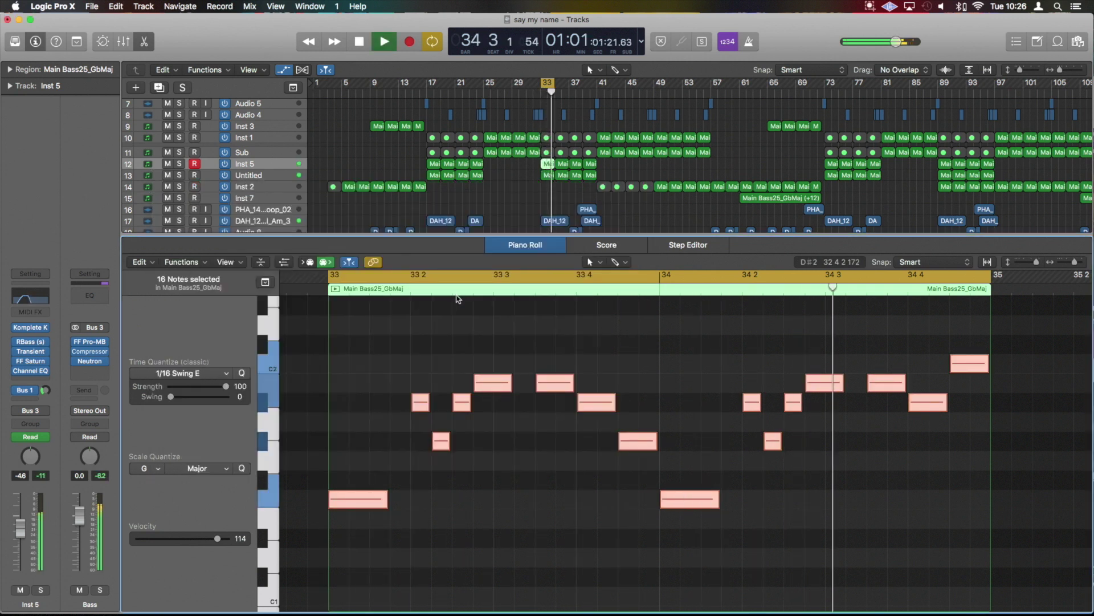
left_click(438, 334)
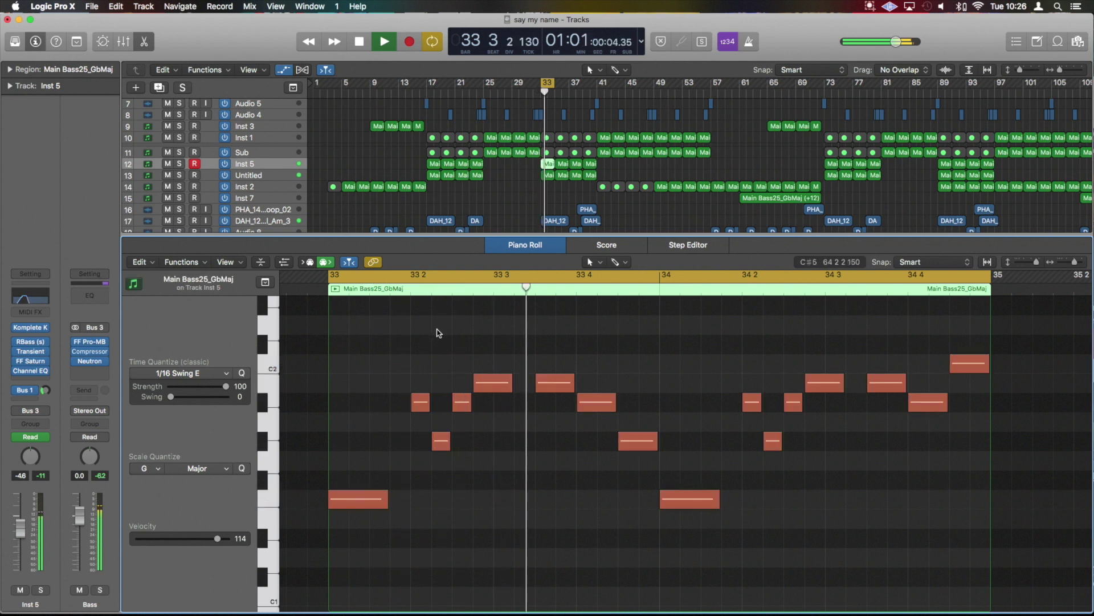
key("space")
left_click_drag(1048, 578, 326, 331)
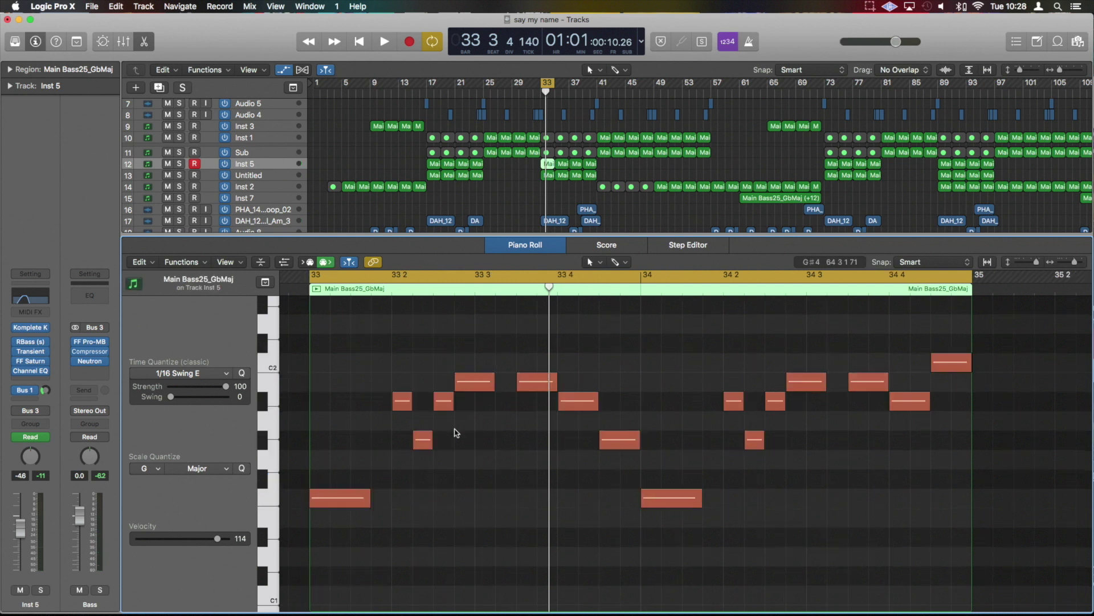
key("super+a")
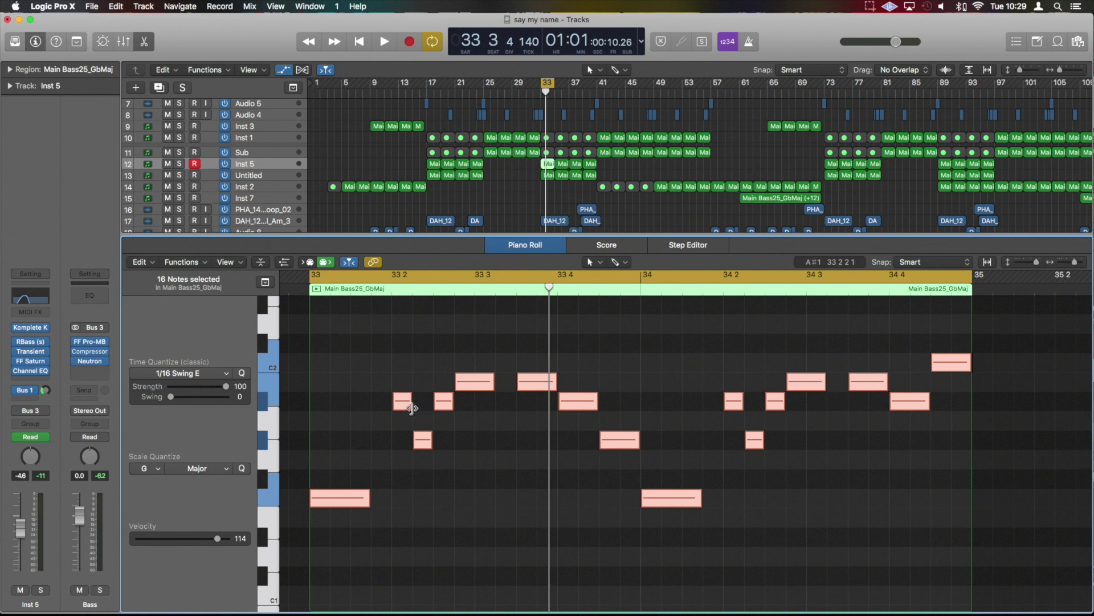
left_click_drag(412, 408, 410, 408)
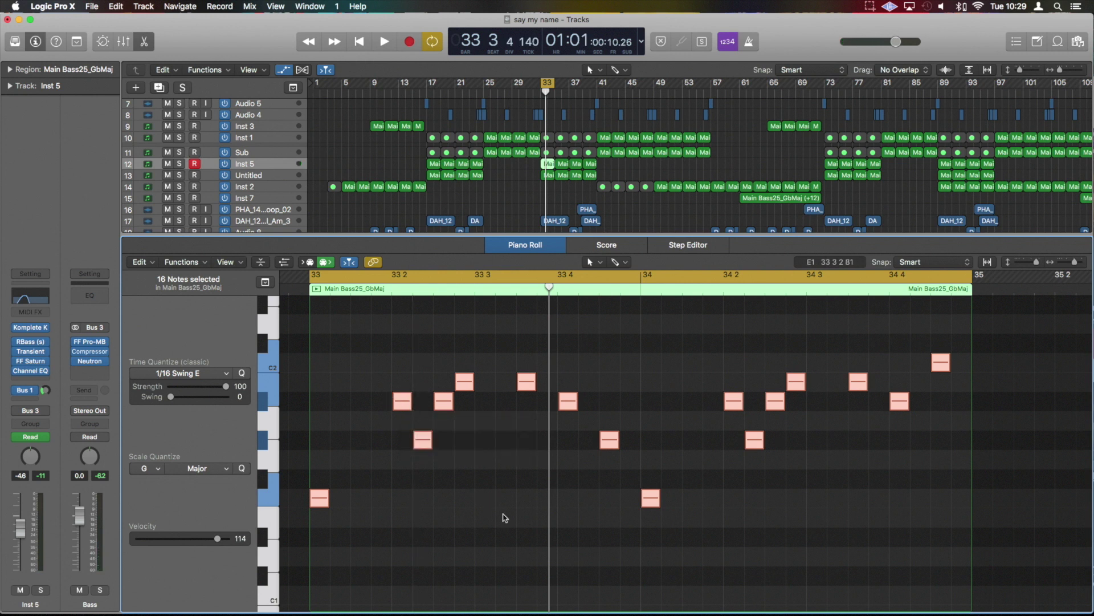
left_click(485, 439)
key("super+z")
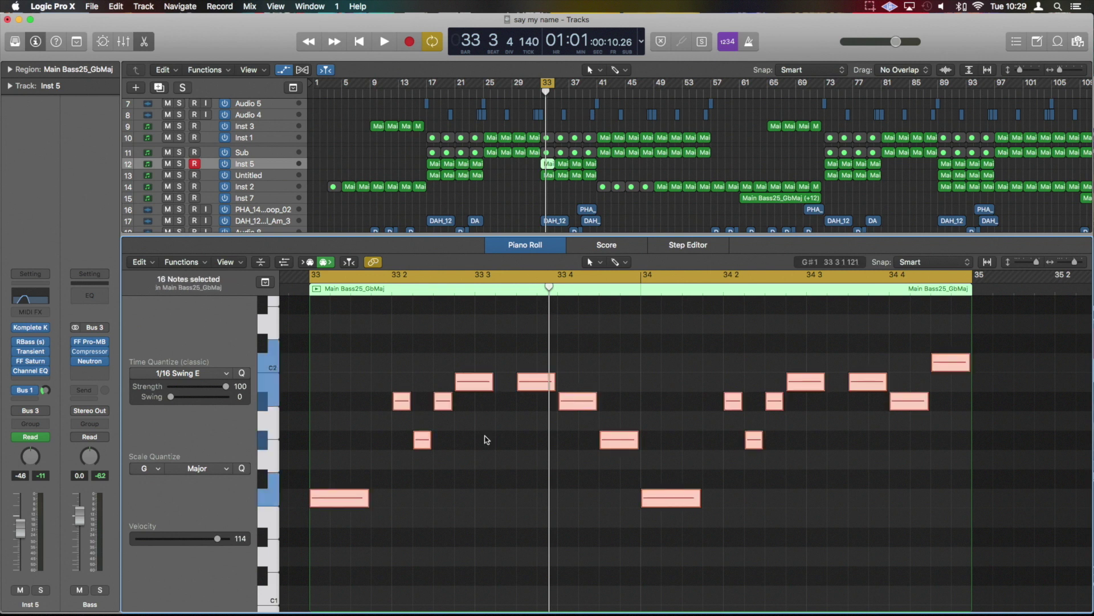
left_click(485, 439)
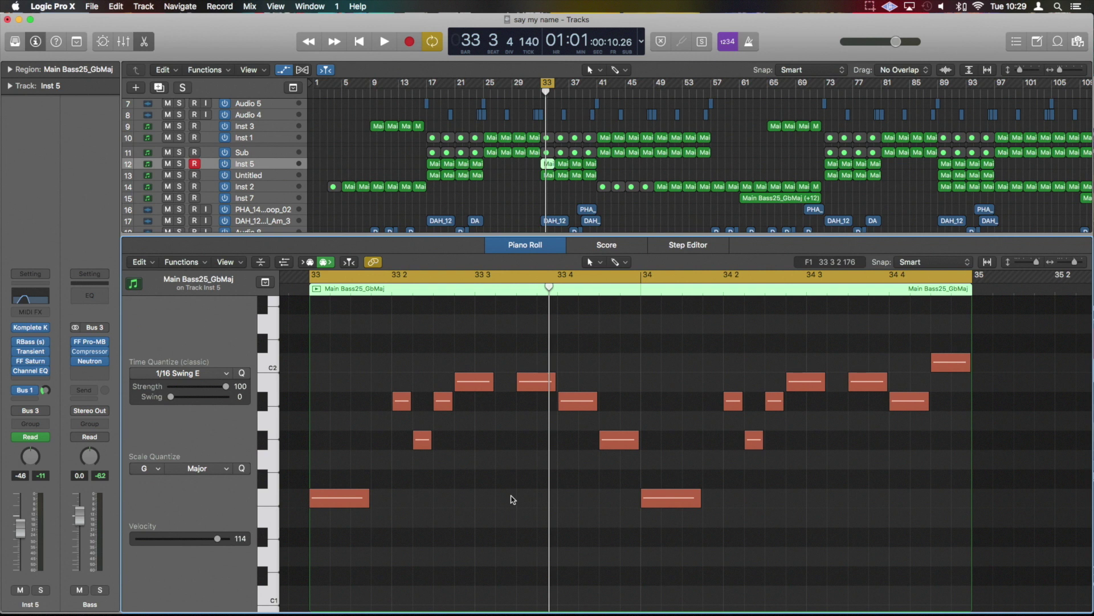
scroll(513, 500, "right", 2)
scroll(513, 500, "left", 3)
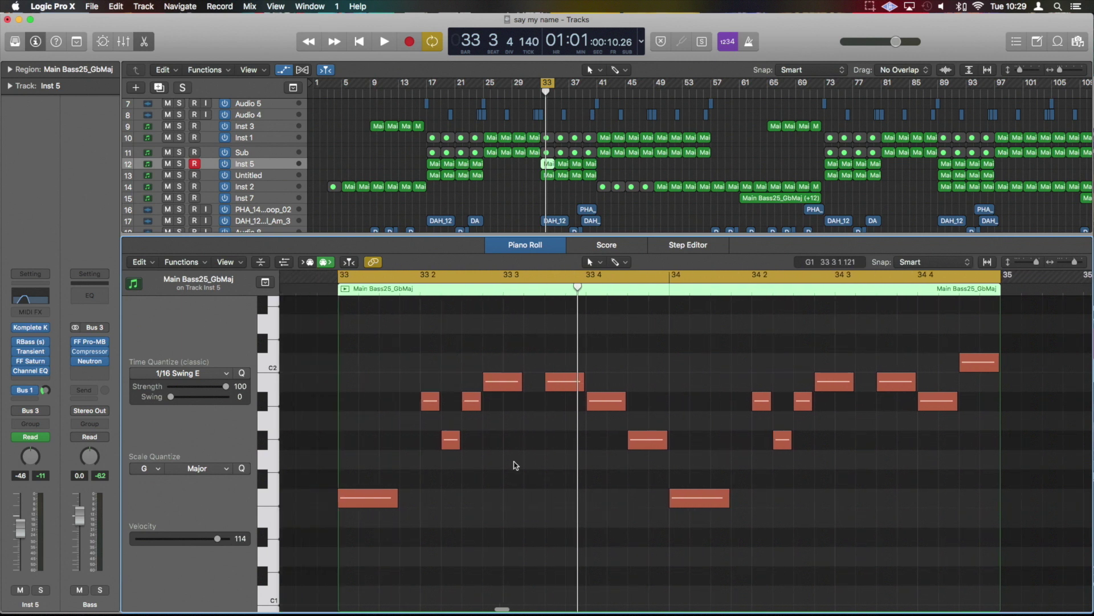
scroll(516, 465, "right", 2)
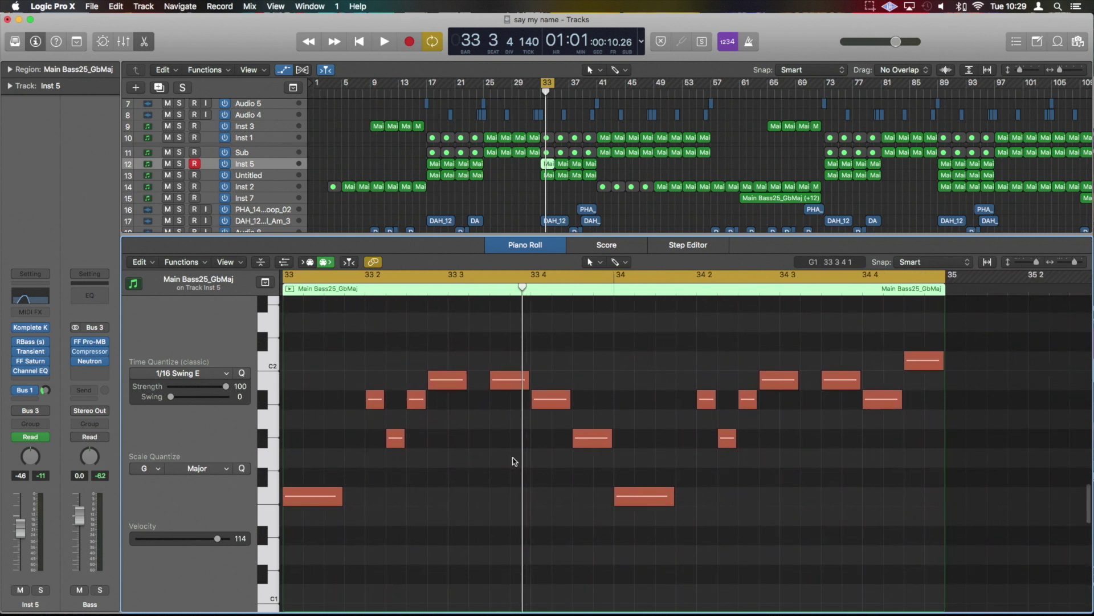